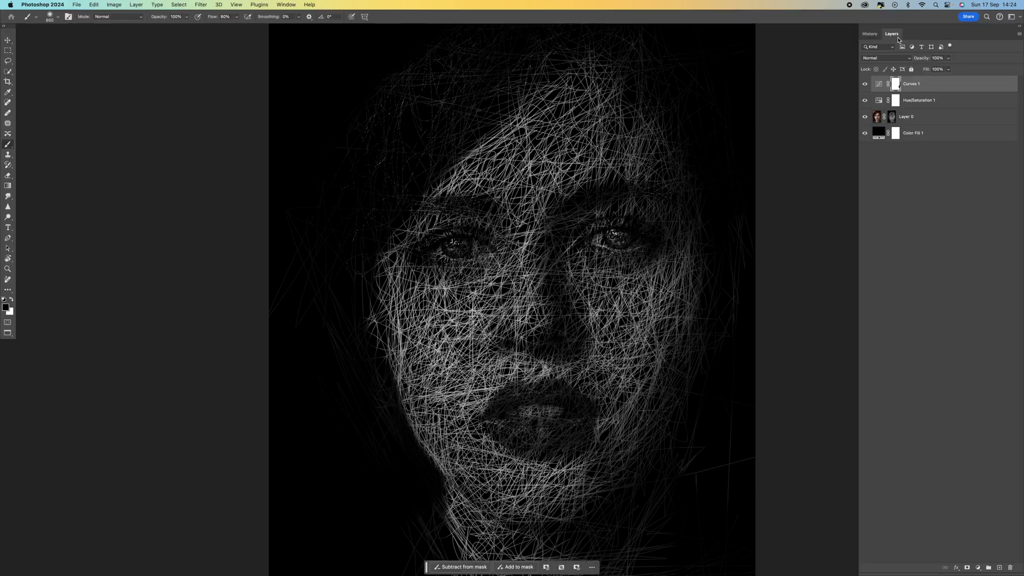
- Restore the original unedited colour portrait from the History panel's opening snapshot
click(870, 33)
click(902, 49)
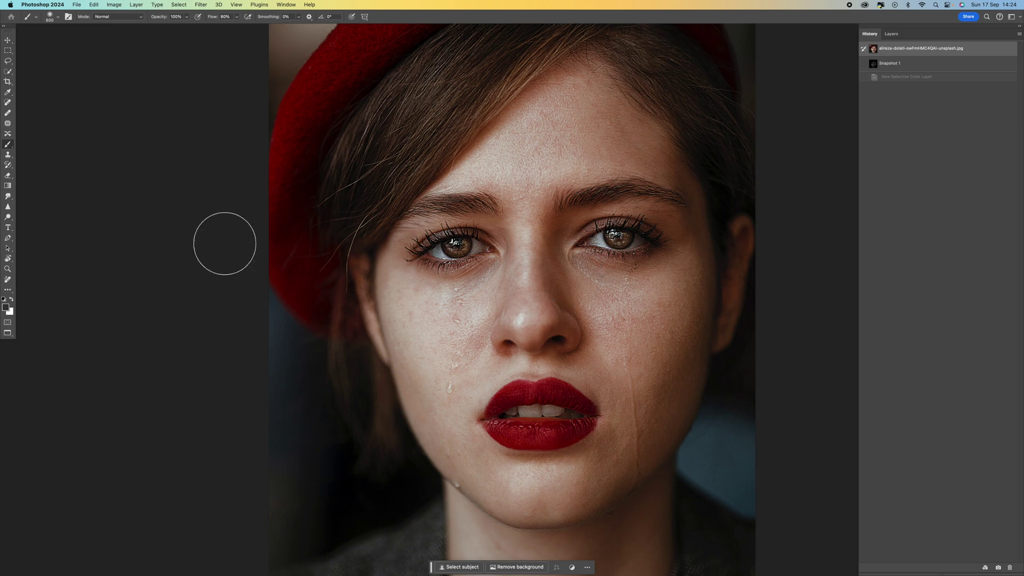
click(891, 34)
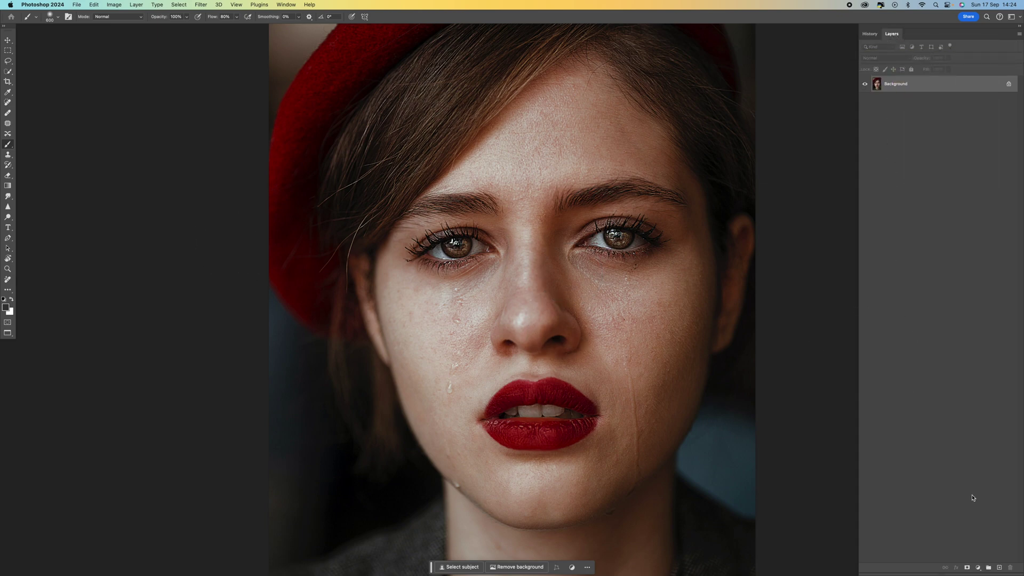
- Add a Solid Color fill layer, Color Fill 1, set to pure black #000000
click(977, 567)
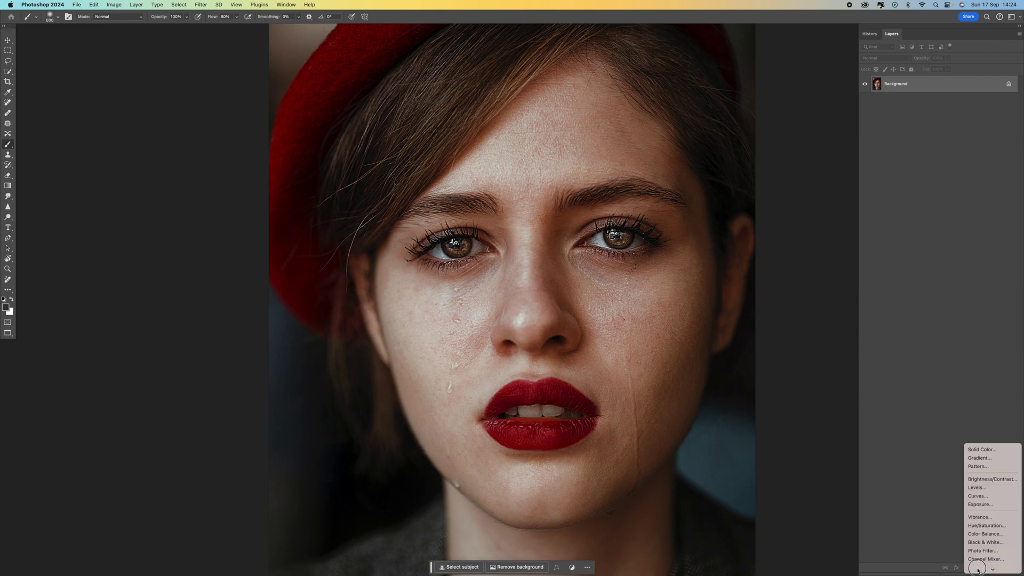
click(979, 450)
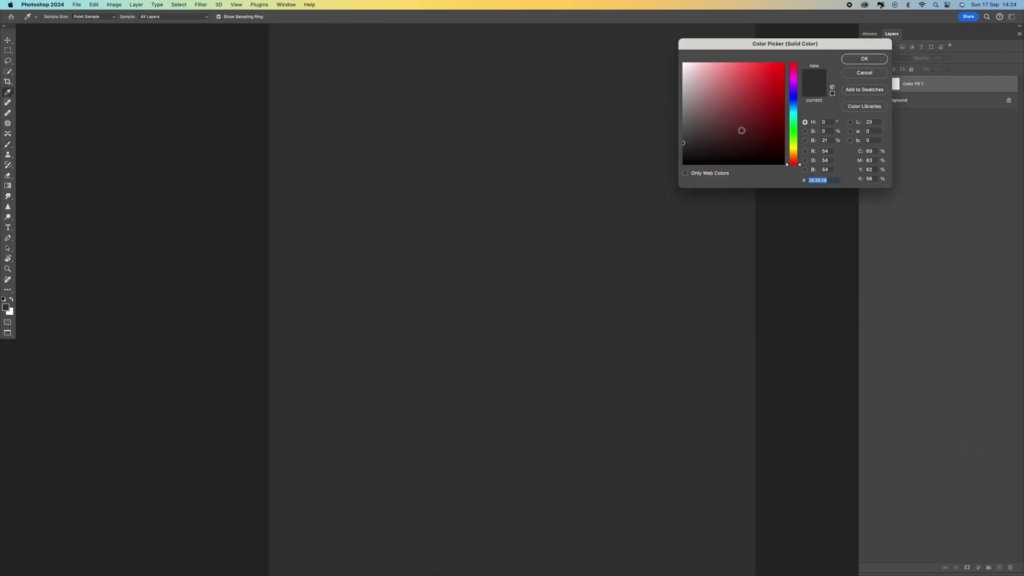
mouse_move(741, 130)
mouse_down()
mouse_move(722, 139)
mouse_move(733, 144)
mouse_move(660, 175)
mouse_move(715, 126)
mouse_move(661, 191)
mouse_up()
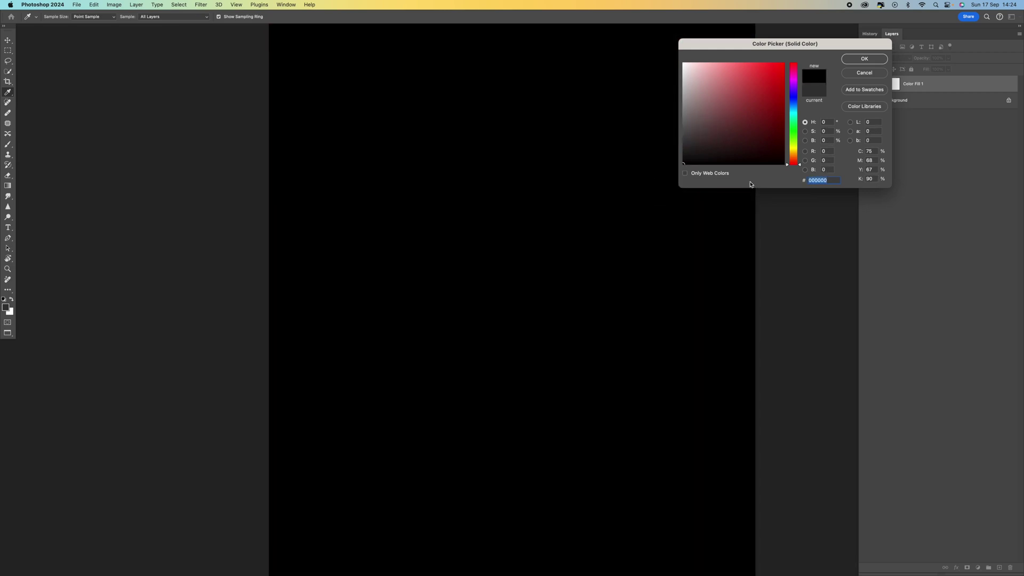
click(864, 59)
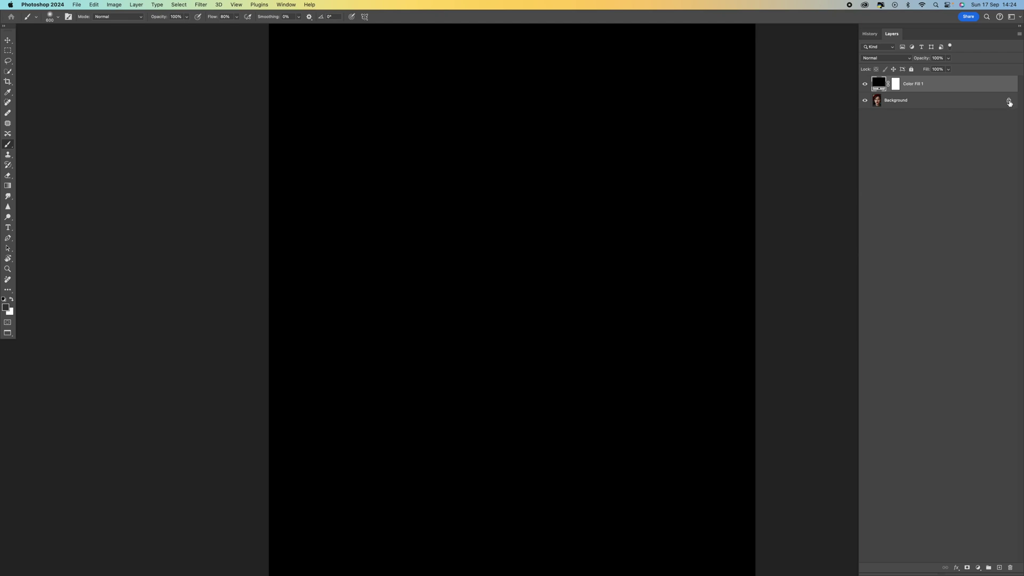
- Unlock the photo as Layer 0, move it above Color Fill 1, and give it an inverted black mask
click(1009, 102)
drag(1009, 103, 1012, 567)
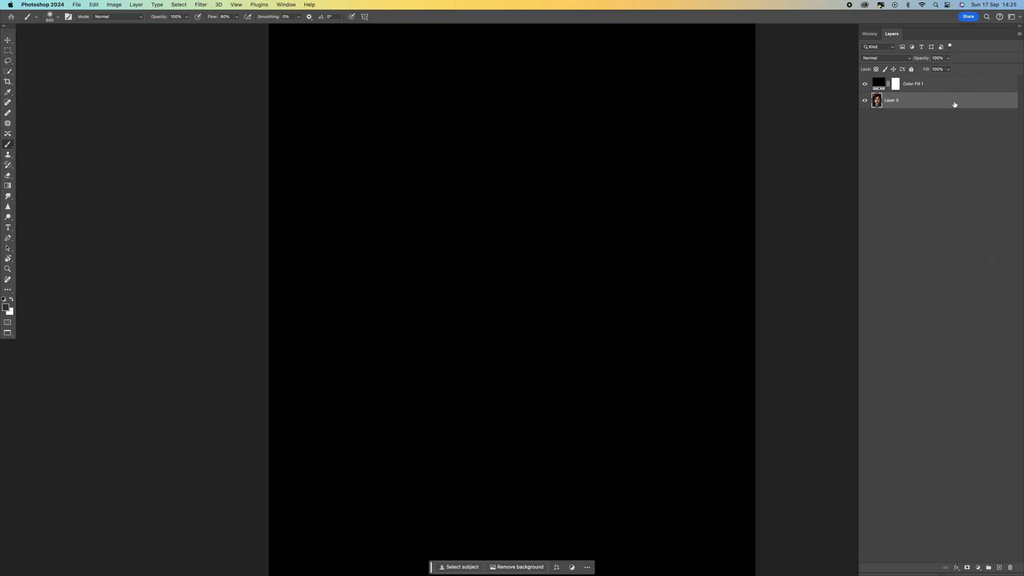
drag(955, 104, 954, 85)
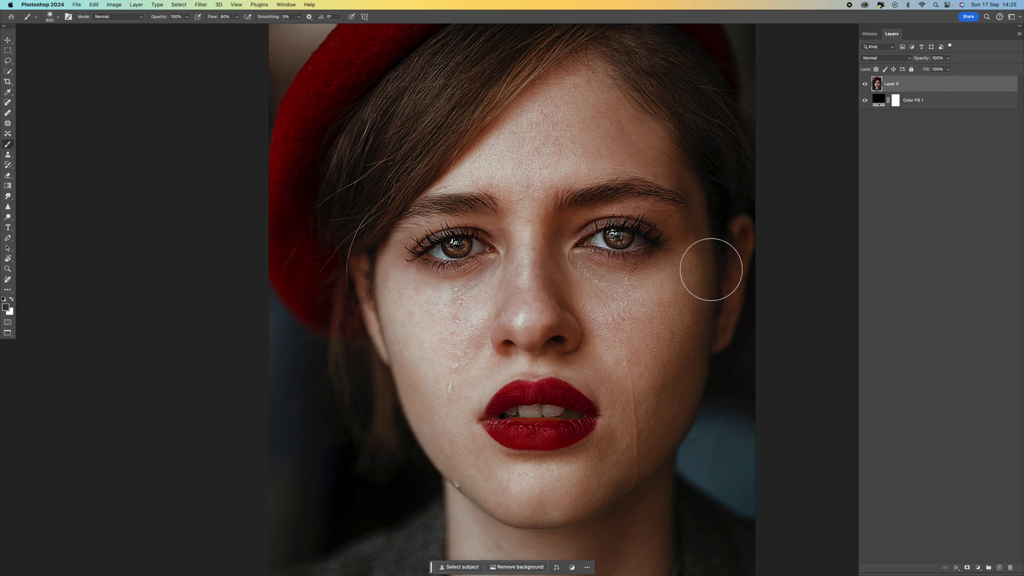
click(967, 567)
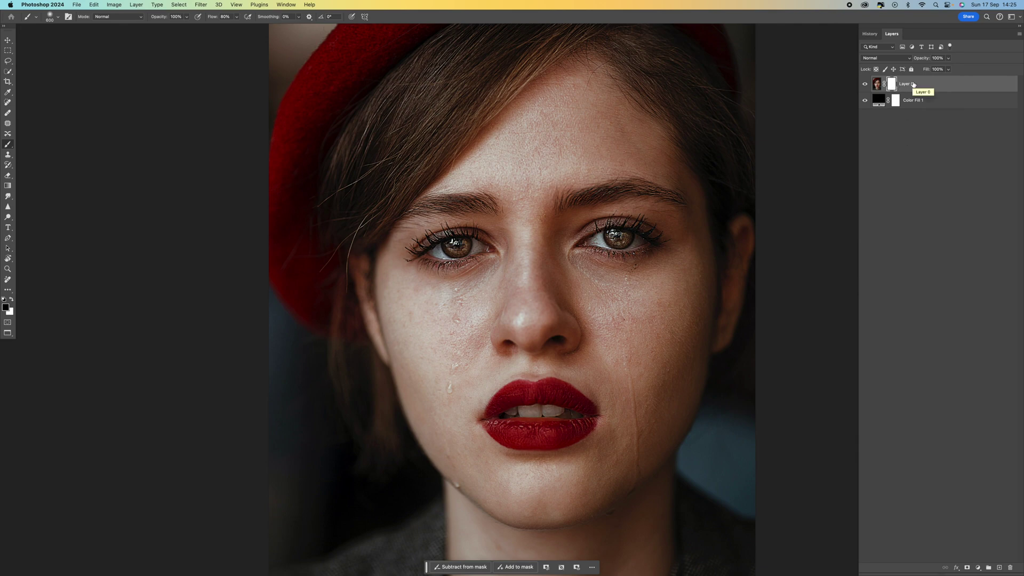
key(super+i)
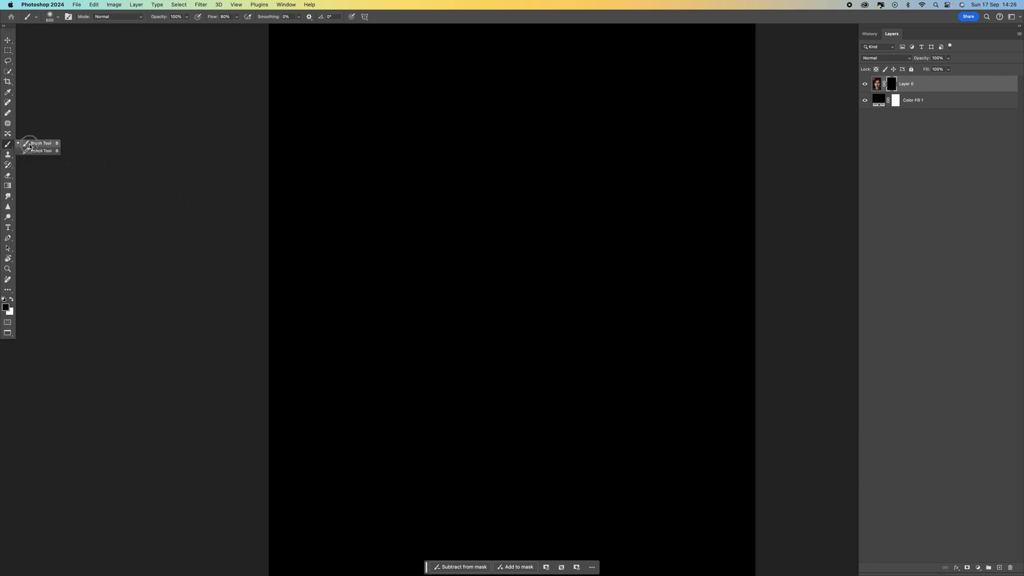
- Set the Brush tool to the Hard Round tip at 100% hardness and 5 px size
click(32, 143)
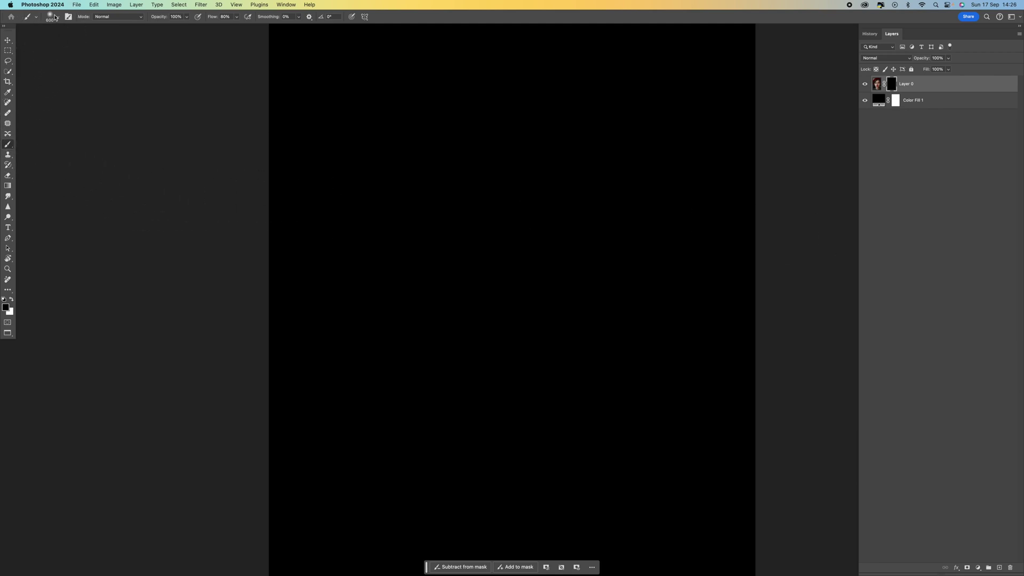
click(52, 16)
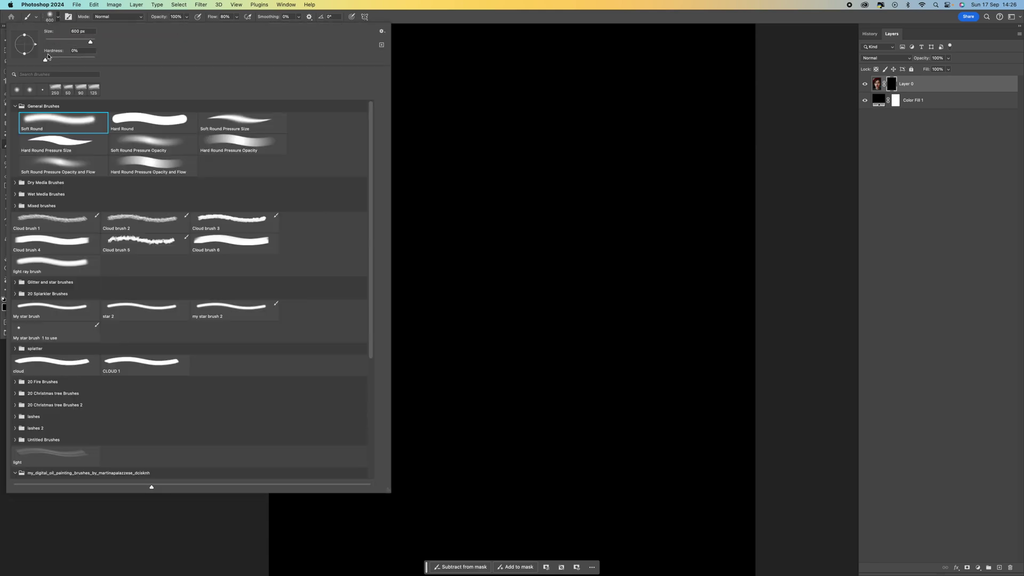
drag(45, 59, 138, 59)
click(139, 119)
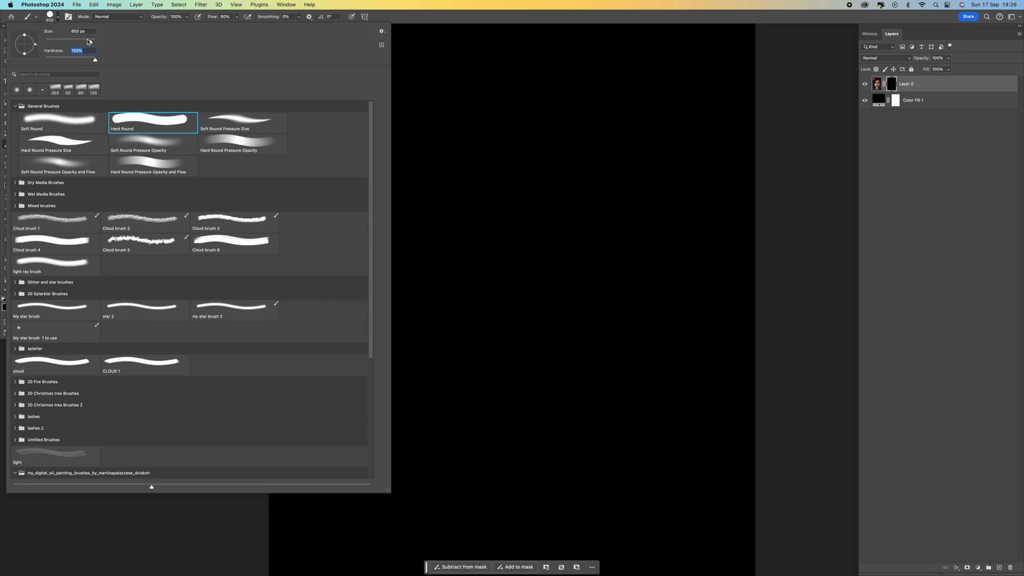
click(78, 33)
text(5)
key(Return)
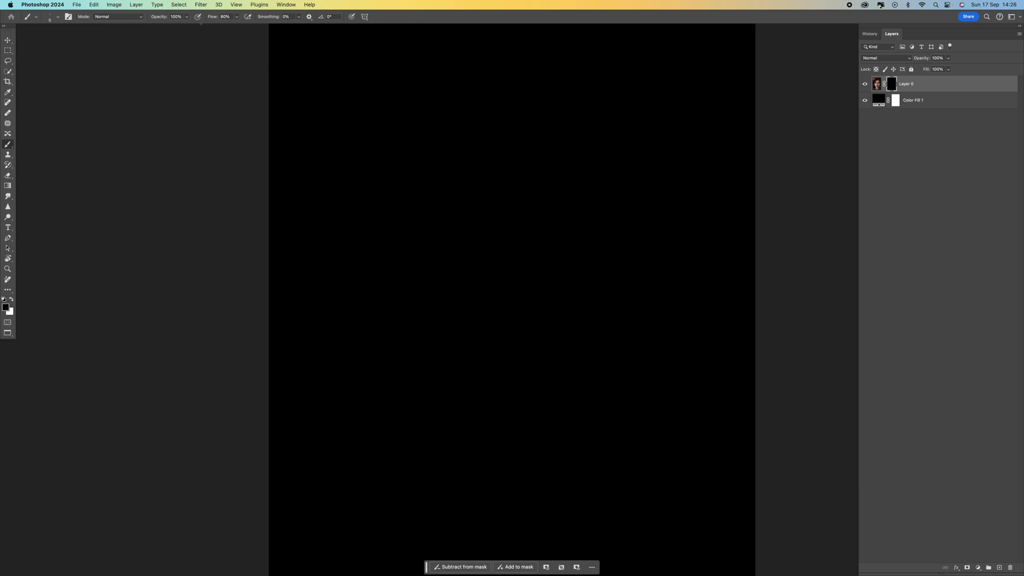
- Set brush flow to 96%, make white the foreground colour, and scribble lines at the canvas centre
mouse_move(236, 18)
mouse_down()
mouse_move(248, 30)
mouse_move(238, 28)
mouse_up()
click(464, 324)
click(12, 301)
mouse_move(486, 278)
mouse_down()
mouse_move(541, 263)
mouse_move(448, 276)
mouse_move(475, 281)
mouse_move(450, 295)
mouse_move(512, 235)
mouse_move(595, 243)
mouse_move(471, 241)
mouse_move(555, 266)
mouse_move(542, 342)
mouse_move(517, 233)
mouse_move(627, 233)
mouse_move(613, 256)
mouse_move(568, 216)
mouse_move(597, 160)
mouse_move(500, 176)
mouse_move(607, 186)
mouse_move(486, 198)
mouse_move(471, 267)
mouse_move(432, 224)
mouse_move(485, 262)
mouse_move(482, 224)
mouse_move(459, 278)
mouse_move(485, 371)
mouse_move(405, 320)
mouse_move(425, 371)
mouse_move(539, 386)
mouse_move(532, 399)
mouse_move(499, 368)
mouse_move(527, 451)
mouse_move(571, 352)
mouse_move(539, 411)
mouse_move(585, 352)
mouse_up()
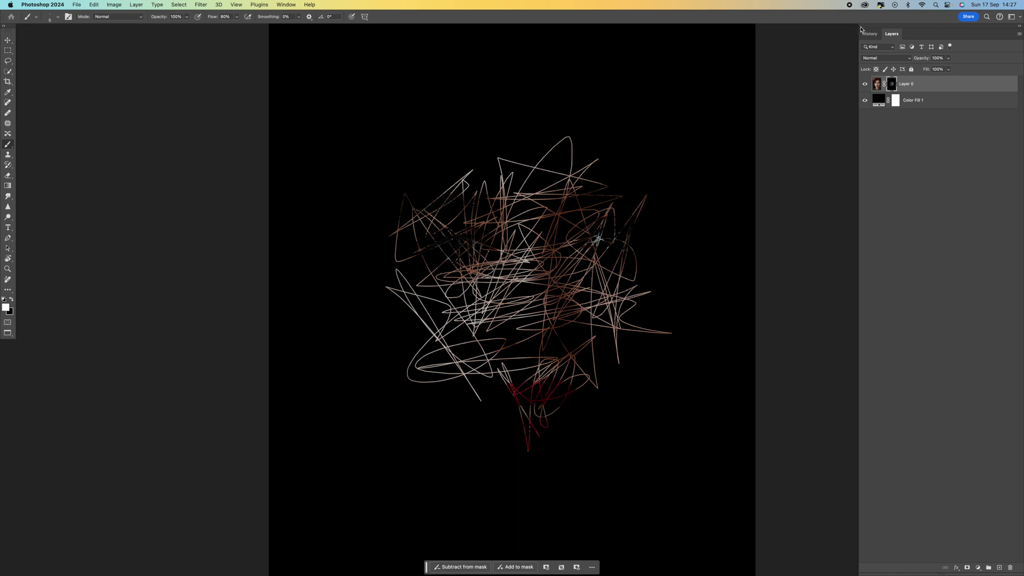
- Review the brush strokes in History, then scribble more lines across the top and upper-left face
click(869, 33)
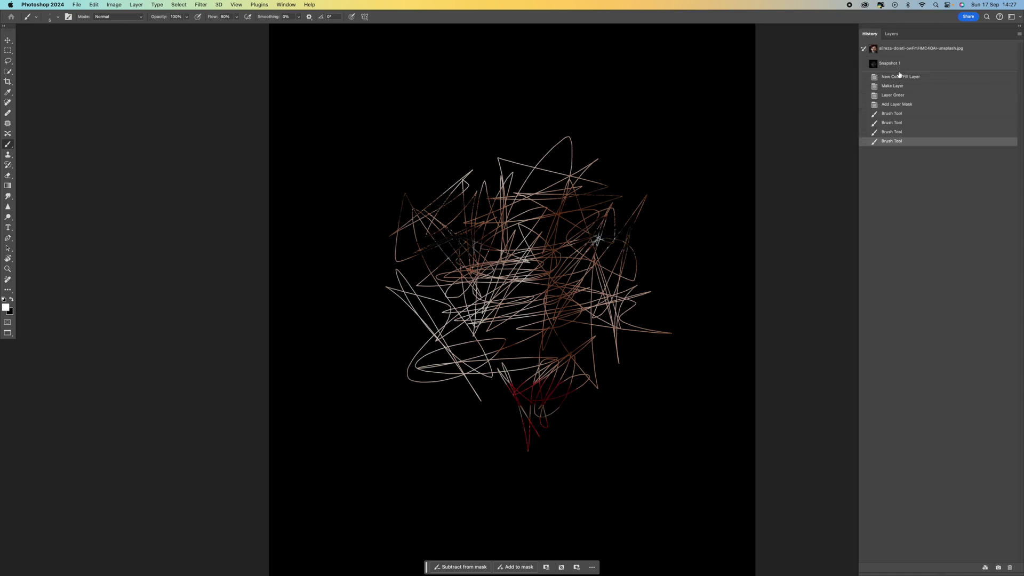
click(901, 131)
click(904, 123)
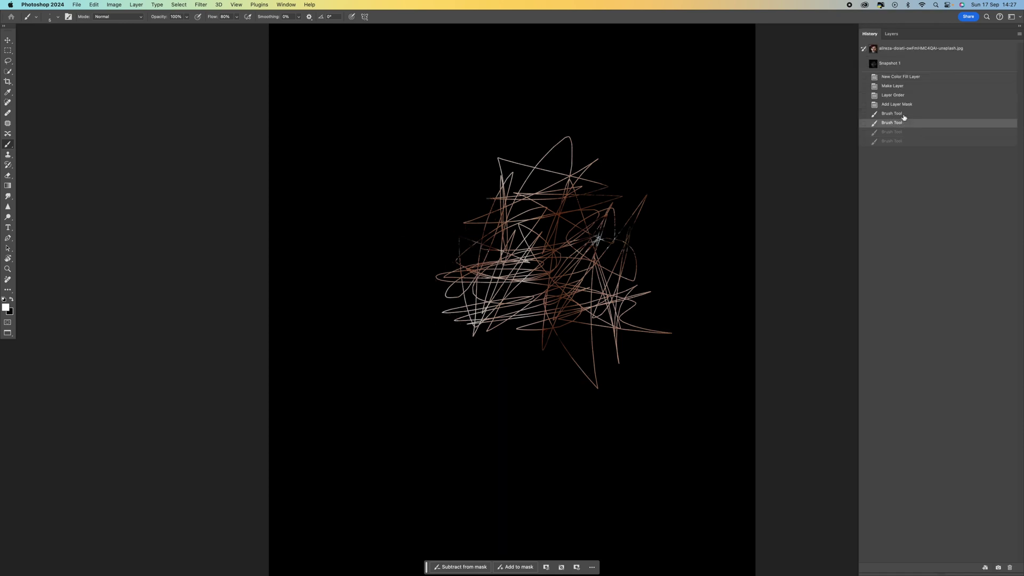
click(906, 114)
click(904, 142)
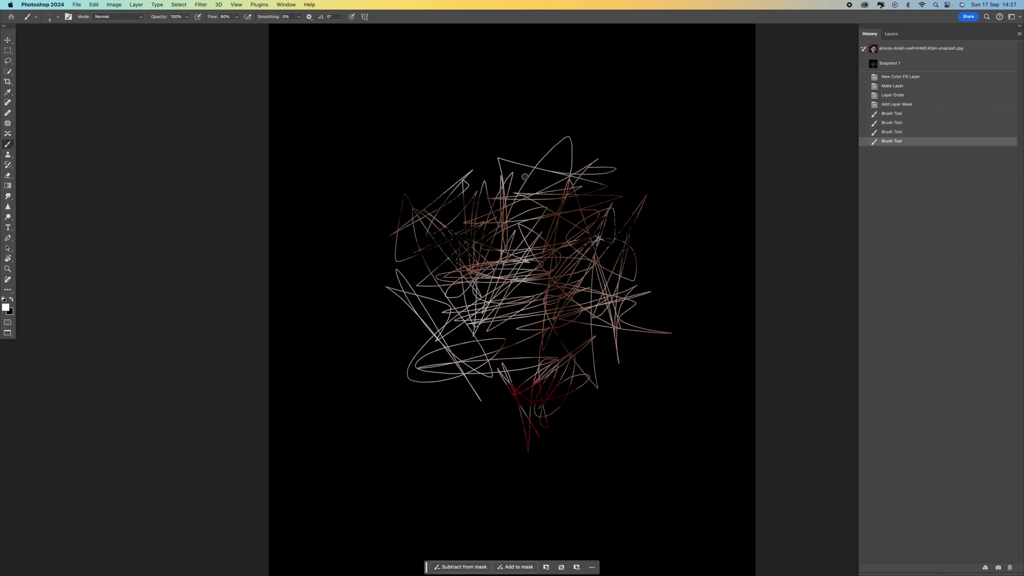
mouse_move(508, 123)
mouse_down()
mouse_move(520, 233)
mouse_move(583, 251)
mouse_move(590, 193)
mouse_move(622, 191)
mouse_move(597, 183)
mouse_move(610, 197)
mouse_move(593, 196)
mouse_move(638, 252)
mouse_move(658, 323)
mouse_move(679, 292)
mouse_move(634, 232)
mouse_move(557, 264)
mouse_move(452, 268)
mouse_move(461, 239)
mouse_move(471, 291)
mouse_move(464, 230)
mouse_move(450, 205)
mouse_move(439, 248)
mouse_move(510, 178)
mouse_move(505, 162)
mouse_move(471, 213)
mouse_move(501, 211)
mouse_move(465, 329)
mouse_move(601, 359)
mouse_move(564, 351)
mouse_move(533, 372)
mouse_move(567, 365)
mouse_move(583, 375)
mouse_move(648, 307)
mouse_move(607, 437)
mouse_move(530, 432)
mouse_move(458, 459)
mouse_move(477, 468)
mouse_move(560, 449)
mouse_move(642, 501)
mouse_move(683, 546)
mouse_move(679, 342)
mouse_move(665, 289)
mouse_move(676, 429)
mouse_move(604, 482)
mouse_move(621, 345)
mouse_move(607, 332)
mouse_move(566, 340)
mouse_move(528, 386)
mouse_move(464, 431)
mouse_move(568, 420)
mouse_move(586, 479)
mouse_move(600, 384)
mouse_move(634, 493)
mouse_move(629, 443)
mouse_move(644, 462)
mouse_move(647, 426)
mouse_move(602, 409)
mouse_move(614, 422)
mouse_move(589, 361)
mouse_move(549, 435)
mouse_move(403, 347)
mouse_move(467, 411)
mouse_move(452, 394)
mouse_move(430, 402)
mouse_move(487, 411)
mouse_move(426, 397)
mouse_move(520, 482)
mouse_move(469, 368)
mouse_move(533, 482)
mouse_move(514, 498)
mouse_move(406, 405)
mouse_move(402, 320)
mouse_move(445, 269)
mouse_move(384, 346)
mouse_move(592, 331)
mouse_move(580, 271)
mouse_move(405, 320)
mouse_move(426, 198)
mouse_move(506, 122)
mouse_move(384, 181)
mouse_up()
mouse_move(367, 214)
mouse_down()
mouse_move(427, 159)
mouse_move(485, 143)
mouse_move(464, 176)
mouse_up()
- Scribble more mask lines over the forehead, lower-right face, right cheek and face centre
mouse_move(501, 125)
mouse_down()
mouse_move(429, 112)
mouse_move(469, 85)
mouse_move(573, 135)
mouse_move(632, 256)
mouse_move(687, 277)
mouse_move(729, 259)
mouse_move(628, 210)
mouse_move(706, 177)
mouse_move(584, 97)
mouse_move(560, 43)
mouse_move(627, 110)
mouse_move(599, 32)
mouse_move(512, 90)
mouse_move(480, 228)
mouse_move(533, 240)
mouse_move(538, 292)
mouse_move(549, 213)
mouse_move(585, 299)
mouse_up()
mouse_move(548, 378)
mouse_down()
mouse_move(577, 275)
mouse_move(643, 352)
mouse_move(663, 331)
mouse_up()
mouse_move(618, 349)
mouse_down()
mouse_move(621, 384)
mouse_move(592, 357)
mouse_move(703, 318)
mouse_move(687, 365)
mouse_up()
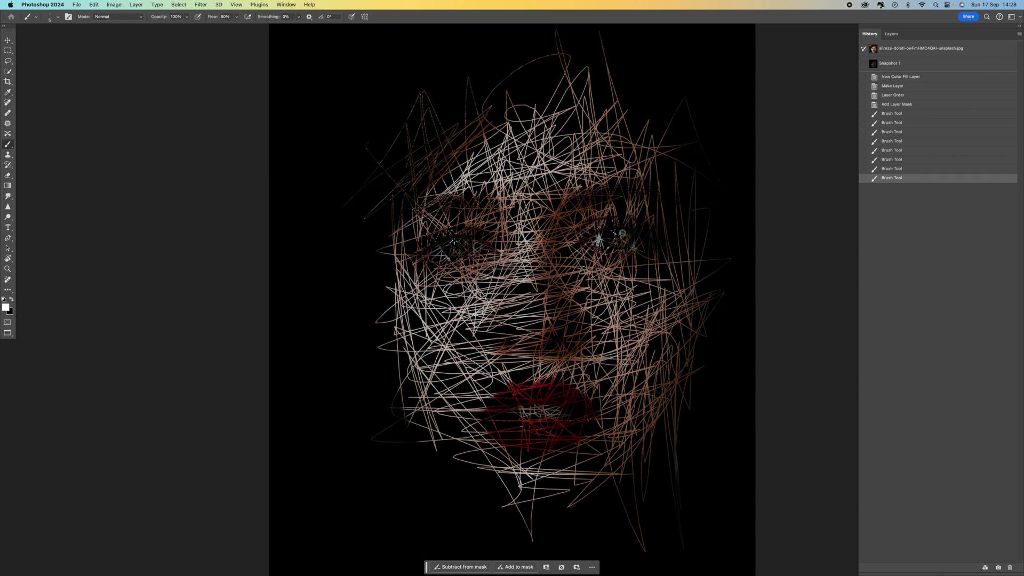
mouse_move(621, 233)
mouse_down()
mouse_move(689, 175)
mouse_move(608, 195)
mouse_move(665, 338)
mouse_move(680, 264)
mouse_move(727, 196)
mouse_move(749, 248)
mouse_move(719, 240)
mouse_move(717, 198)
mouse_move(664, 193)
mouse_move(697, 304)
mouse_move(670, 236)
mouse_move(710, 236)
mouse_move(657, 123)
mouse_move(387, 204)
mouse_move(460, 212)
mouse_move(469, 202)
mouse_move(478, 232)
mouse_move(458, 262)
mouse_up()
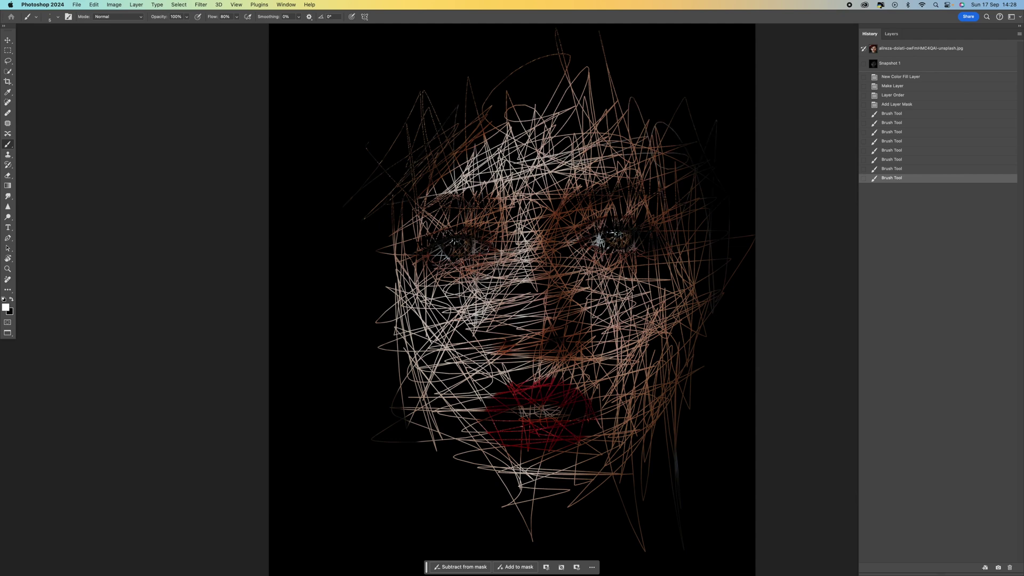
mouse_move(661, 267)
mouse_down()
mouse_move(687, 333)
mouse_move(648, 296)
mouse_move(672, 275)
mouse_move(672, 240)
mouse_move(691, 249)
mouse_move(646, 258)
mouse_up()
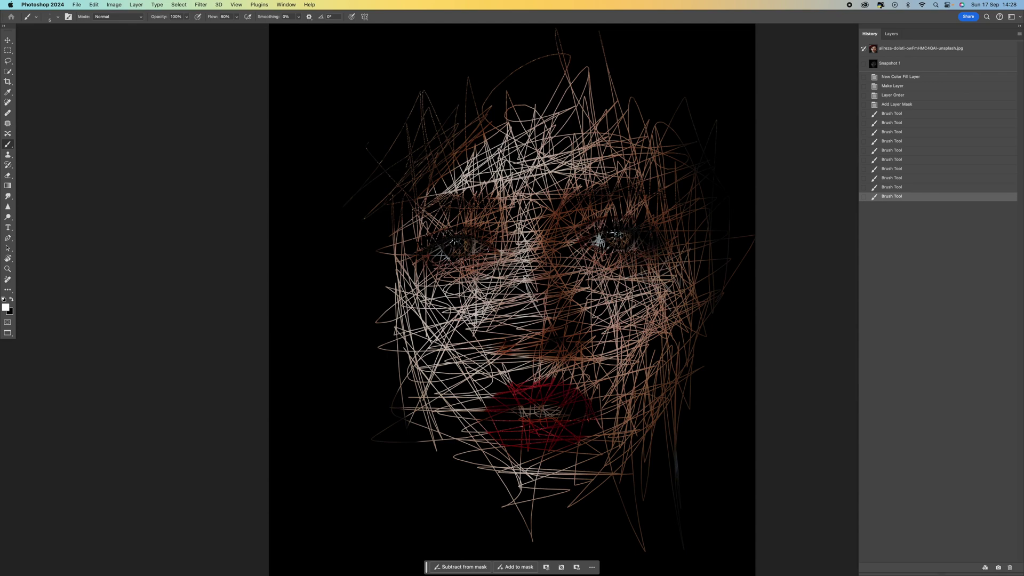
mouse_move(549, 281)
mouse_down()
mouse_move(468, 245)
mouse_move(546, 334)
mouse_move(583, 341)
mouse_move(472, 358)
mouse_move(512, 399)
mouse_move(475, 342)
mouse_move(538, 332)
mouse_move(513, 432)
mouse_move(490, 438)
mouse_move(446, 374)
mouse_move(351, 337)
mouse_move(323, 391)
mouse_move(325, 441)
mouse_move(333, 421)
mouse_move(315, 338)
mouse_move(295, 336)
mouse_move(359, 343)
mouse_move(380, 313)
mouse_move(308, 236)
mouse_move(261, 213)
mouse_move(281, 397)
mouse_move(288, 376)
mouse_move(246, 368)
mouse_move(274, 351)
mouse_move(216, 308)
mouse_move(203, 408)
mouse_move(263, 491)
mouse_move(240, 459)
mouse_move(419, 497)
mouse_move(214, 506)
mouse_move(349, 540)
mouse_up()
scroll(521, 309, up, 5)
mouse_move(344, 544)
mouse_down()
mouse_move(347, 451)
mouse_move(367, 483)
mouse_move(361, 440)
mouse_move(327, 475)
mouse_move(365, 397)
mouse_up()
- Fit the image on screen and scribble lines over the forehead, above the head, and lips to left eye
mouse_move(360, 379)
mouse_down()
mouse_move(341, 416)
mouse_move(315, 397)
mouse_up()
key(super+minus)
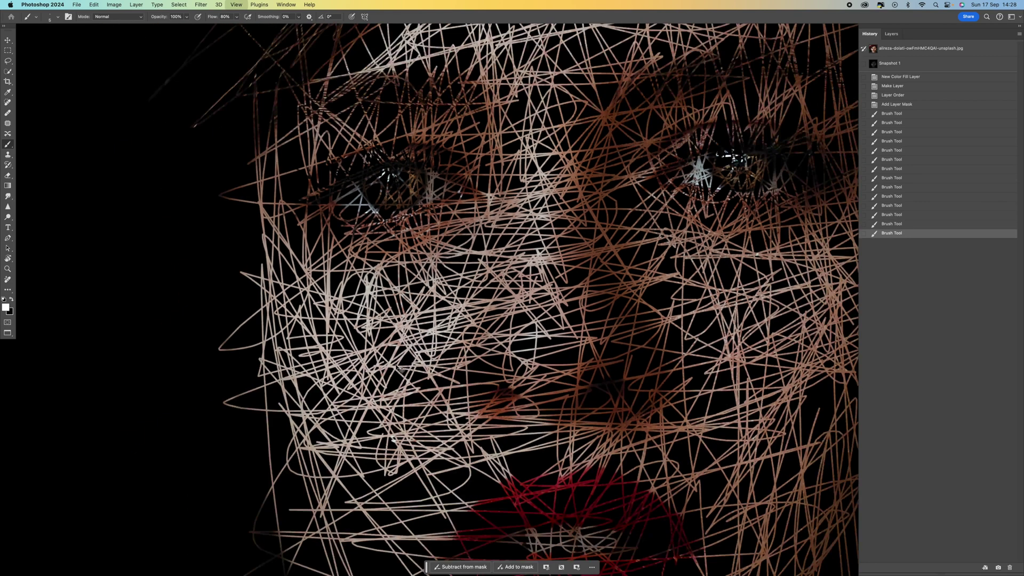
key(super+0)
mouse_move(544, 106)
mouse_down()
mouse_move(538, 133)
mouse_move(523, 132)
mouse_move(553, 53)
mouse_move(554, 114)
mouse_move(629, 135)
mouse_move(584, 97)
mouse_move(609, 100)
mouse_move(600, 170)
mouse_move(614, 270)
mouse_move(638, 229)
mouse_move(577, 140)
mouse_move(616, 150)
mouse_move(594, 37)
mouse_move(606, 119)
mouse_move(561, 216)
mouse_move(486, 194)
mouse_move(469, 158)
mouse_move(515, 86)
mouse_move(500, 97)
mouse_move(545, 75)
mouse_move(501, 69)
mouse_move(484, 228)
mouse_move(480, 109)
mouse_move(453, 135)
mouse_move(447, 274)
mouse_move(428, 232)
mouse_move(450, 123)
mouse_move(442, 63)
mouse_move(458, 166)
mouse_move(493, 110)
mouse_move(496, 139)
mouse_move(500, 96)
mouse_move(443, 259)
mouse_move(384, 303)
mouse_move(402, 235)
mouse_move(412, 258)
mouse_move(404, 228)
mouse_move(448, 396)
mouse_move(516, 384)
mouse_move(530, 415)
mouse_move(511, 449)
mouse_move(484, 463)
mouse_move(505, 477)
mouse_move(468, 408)
mouse_move(447, 410)
mouse_move(498, 514)
mouse_move(417, 427)
mouse_move(407, 307)
mouse_move(513, 542)
mouse_move(541, 503)
mouse_move(546, 433)
mouse_move(544, 463)
mouse_move(489, 487)
mouse_move(479, 468)
mouse_move(575, 503)
mouse_move(507, 516)
mouse_move(618, 390)
mouse_move(649, 335)
mouse_move(621, 372)
mouse_move(661, 272)
mouse_move(657, 173)
mouse_move(601, 204)
mouse_move(628, 160)
mouse_move(627, 54)
mouse_move(590, 101)
mouse_move(581, 52)
mouse_move(550, 82)
mouse_move(602, 160)
mouse_move(640, 319)
mouse_move(677, 183)
mouse_move(653, 402)
mouse_move(611, 484)
mouse_move(624, 507)
mouse_move(690, 496)
mouse_move(578, 507)
mouse_move(568, 492)
mouse_move(525, 528)
mouse_move(423, 368)
mouse_move(433, 527)
mouse_move(436, 487)
mouse_move(640, 507)
mouse_move(407, 315)
mouse_move(413, 342)
mouse_move(416, 224)
mouse_up()
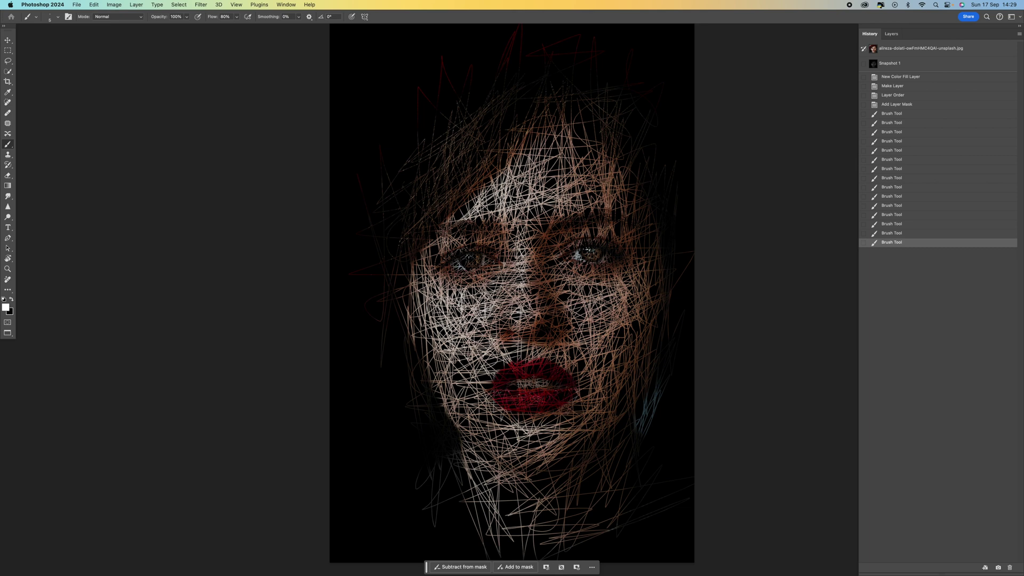
mouse_move(533, 378)
mouse_down()
mouse_move(482, 251)
mouse_move(450, 265)
mouse_up()
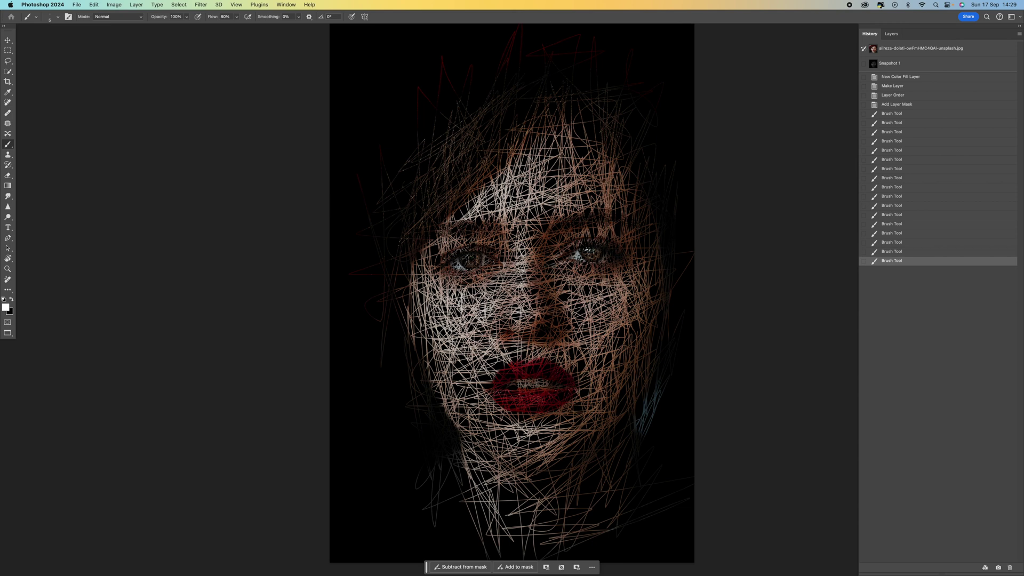
- Scribble lines down the right cheek, over the lips and chin, and around the top of the hair
drag(597, 268, 569, 337)
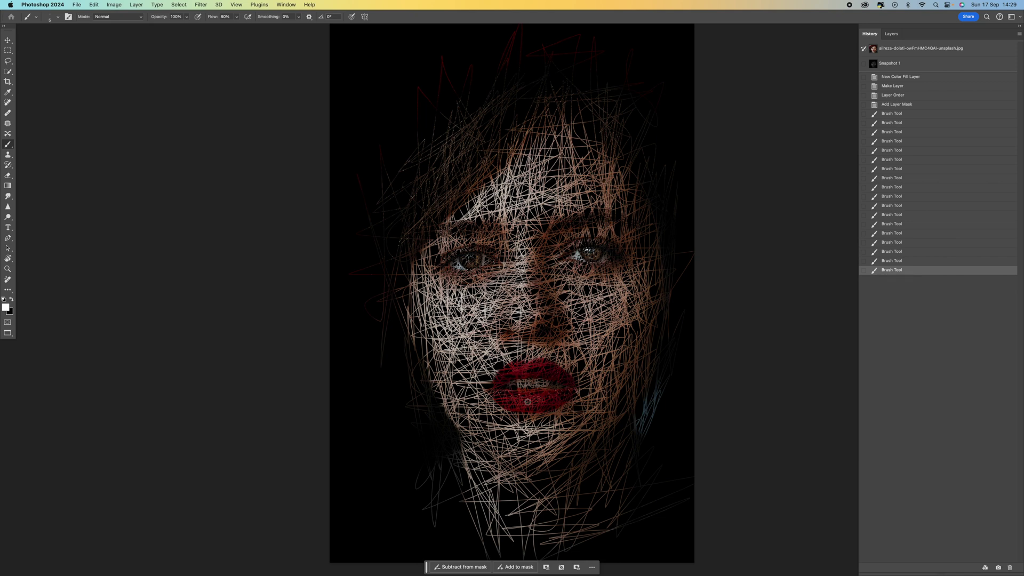
mouse_move(607, 364)
mouse_down()
mouse_move(535, 403)
mouse_move(511, 441)
mouse_up()
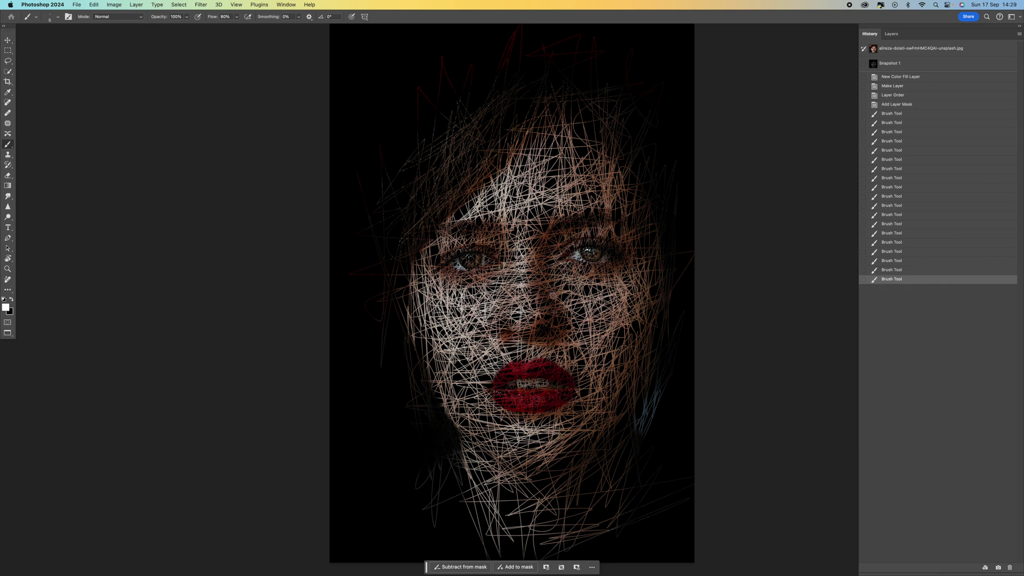
drag(511, 441, 534, 485)
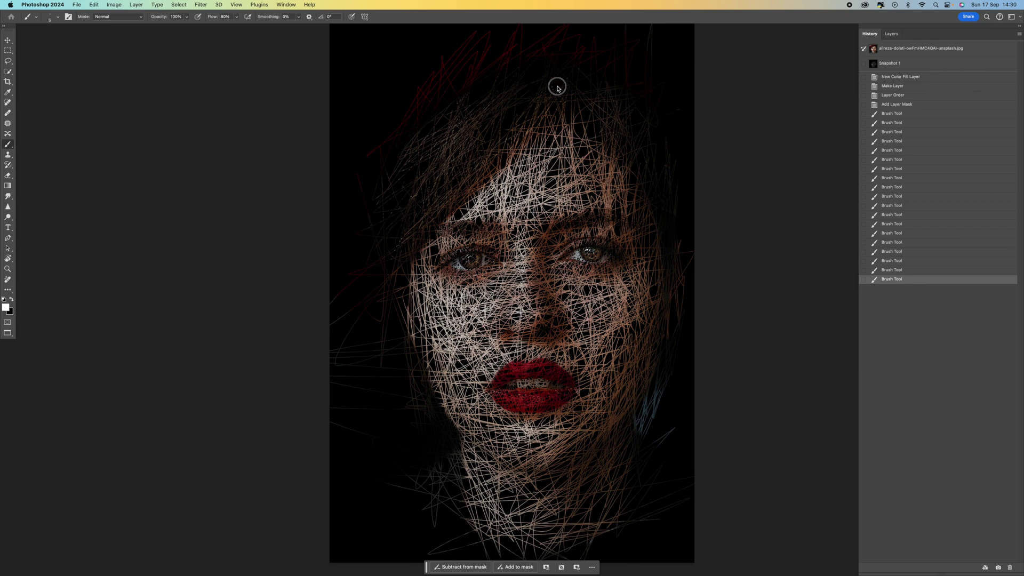
drag(552, 176, 629, 119)
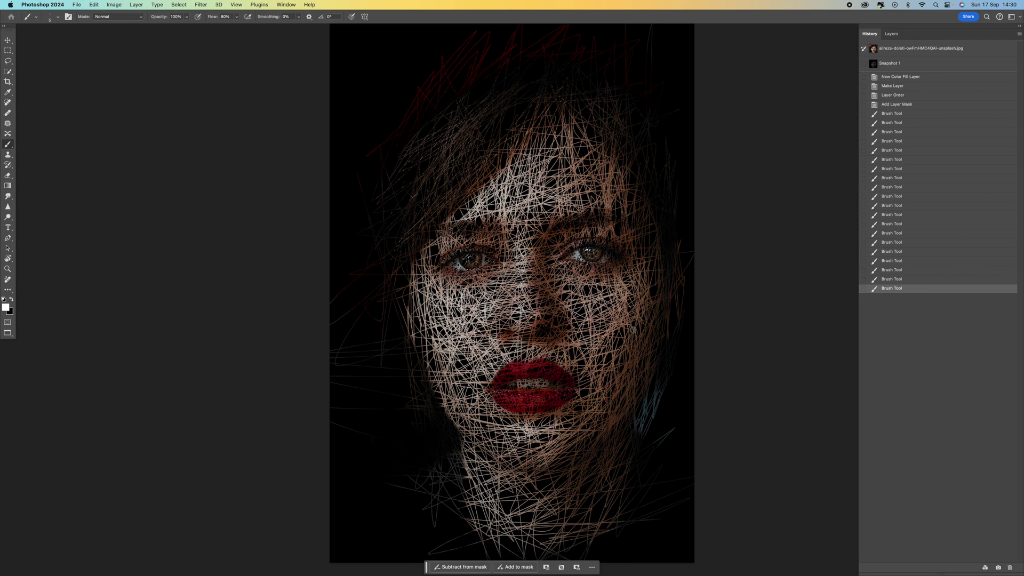
drag(604, 377, 639, 391)
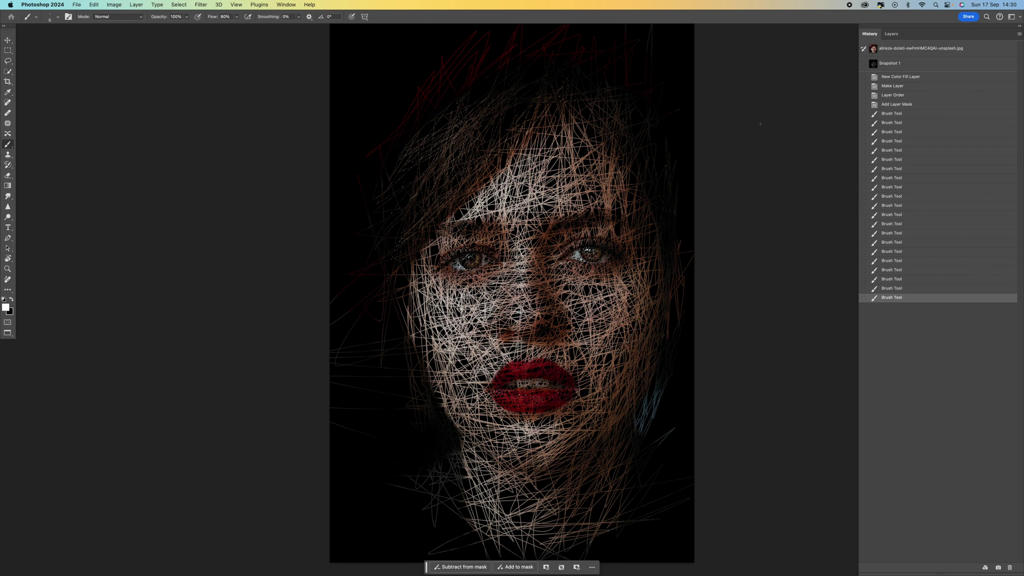
click(890, 33)
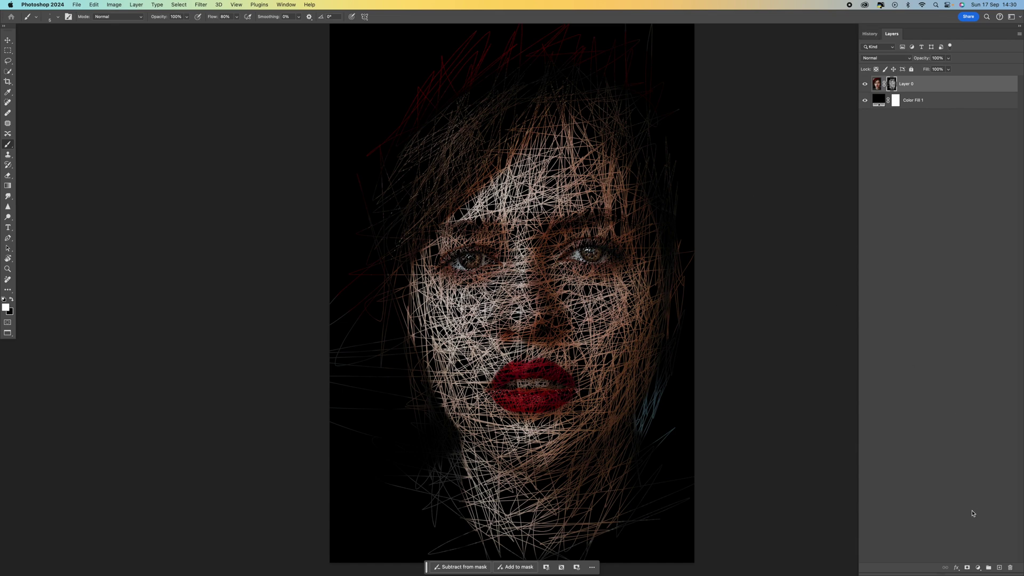
- Add a Hue/Saturation adjustment layer with Saturation at -100
click(977, 563)
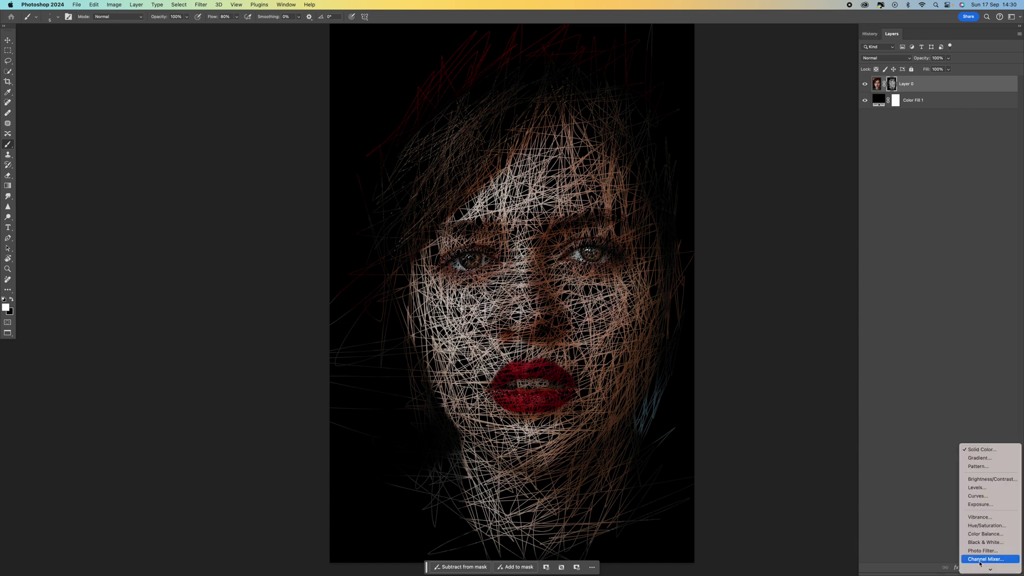
click(983, 525)
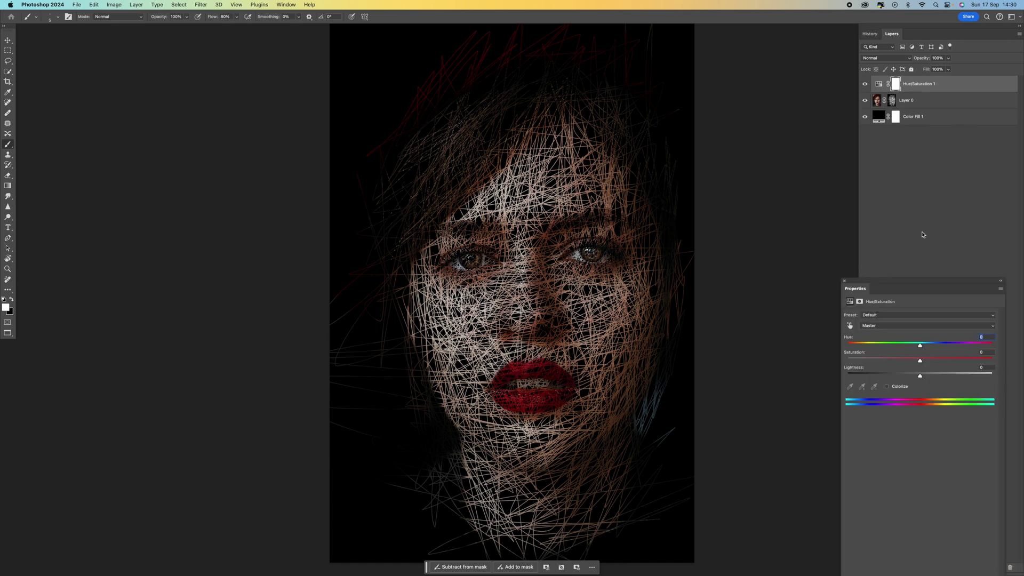
drag(919, 361, 543, 357)
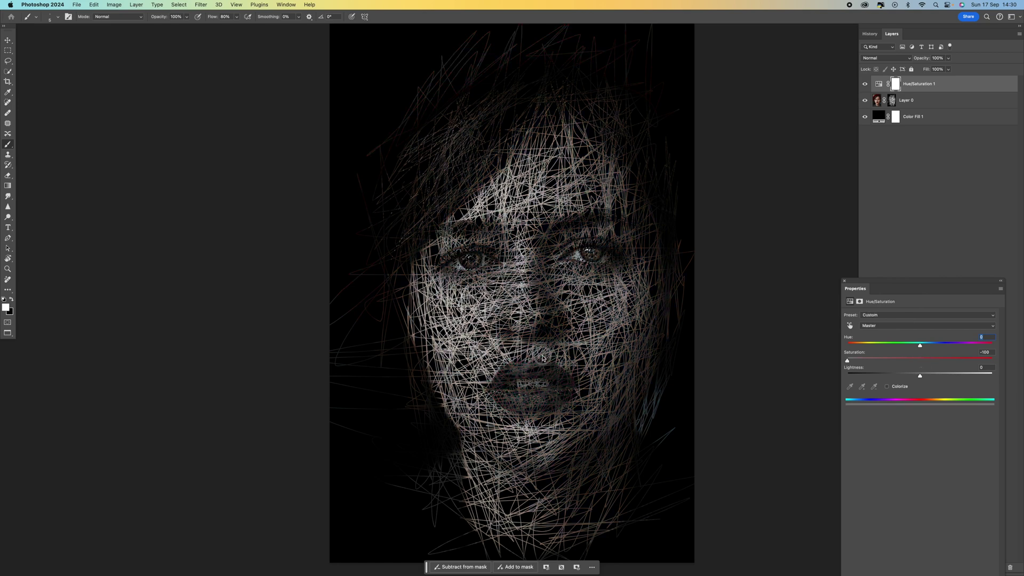
click(845, 282)
- Add a Curves adjustment layer shaped into an S-curve with shadow, midtone and highlight points
click(982, 566)
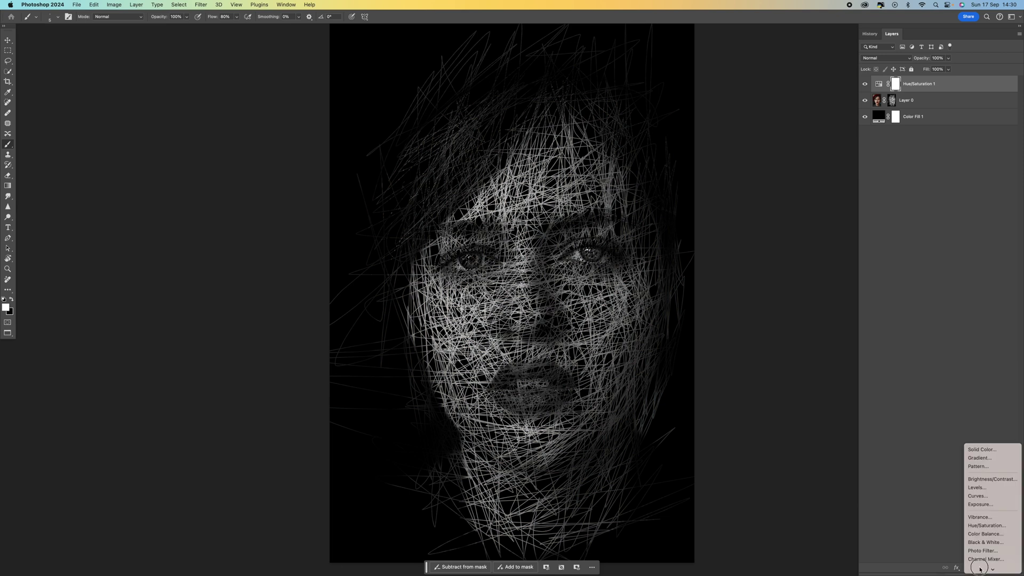
click(998, 500)
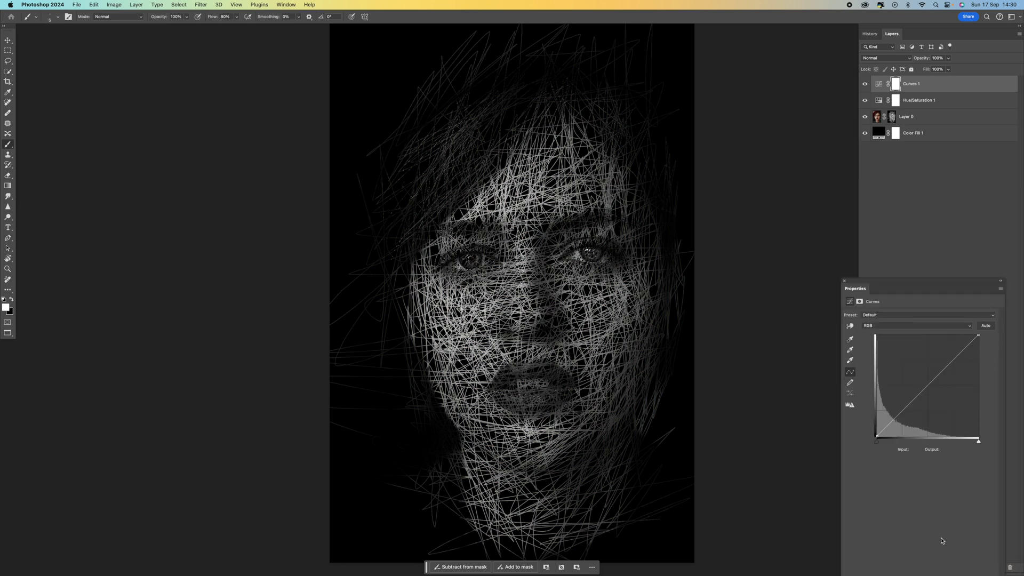
drag(938, 284, 808, 116)
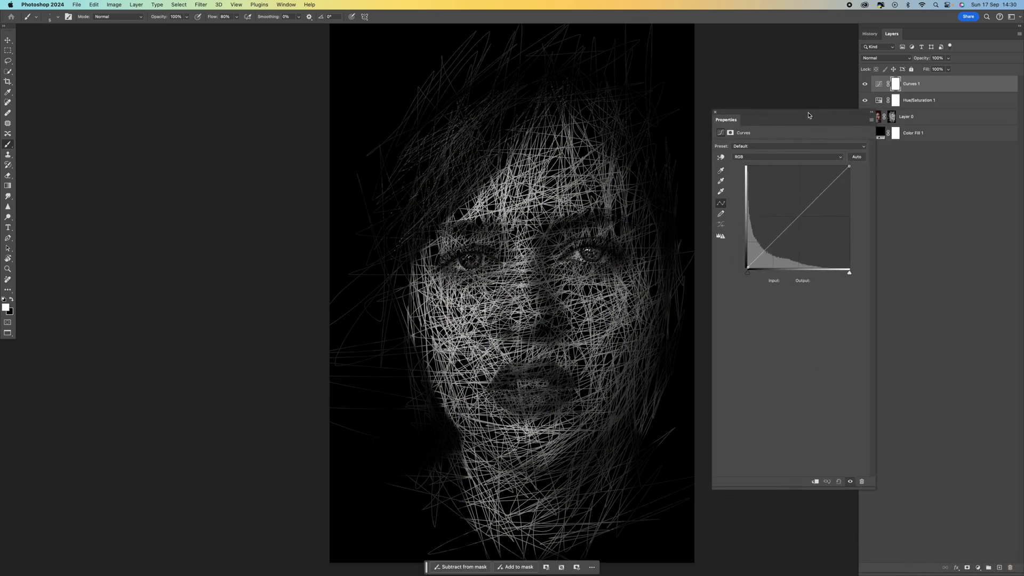
click(824, 191)
click(797, 214)
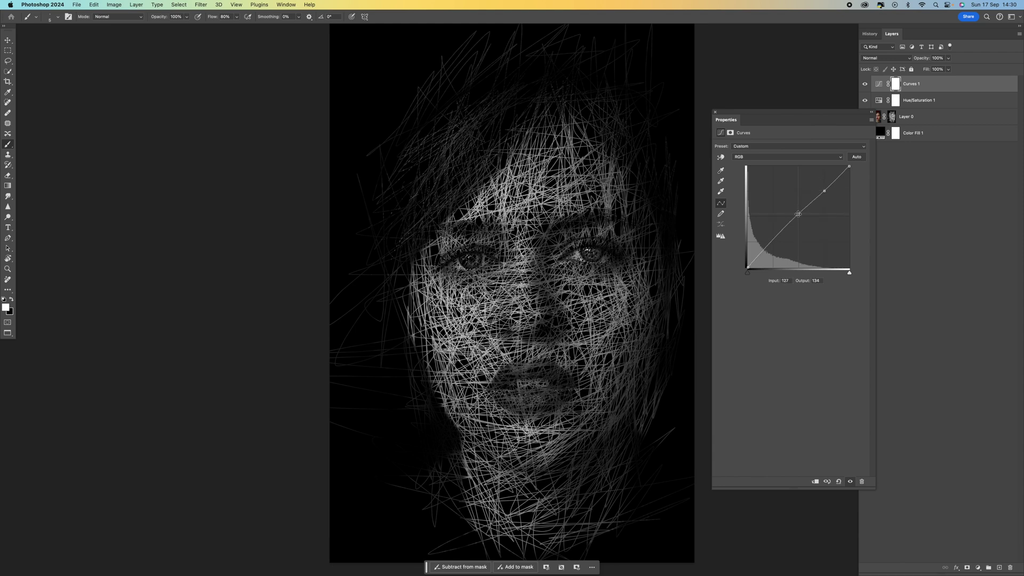
click(774, 241)
drag(774, 241, 772, 246)
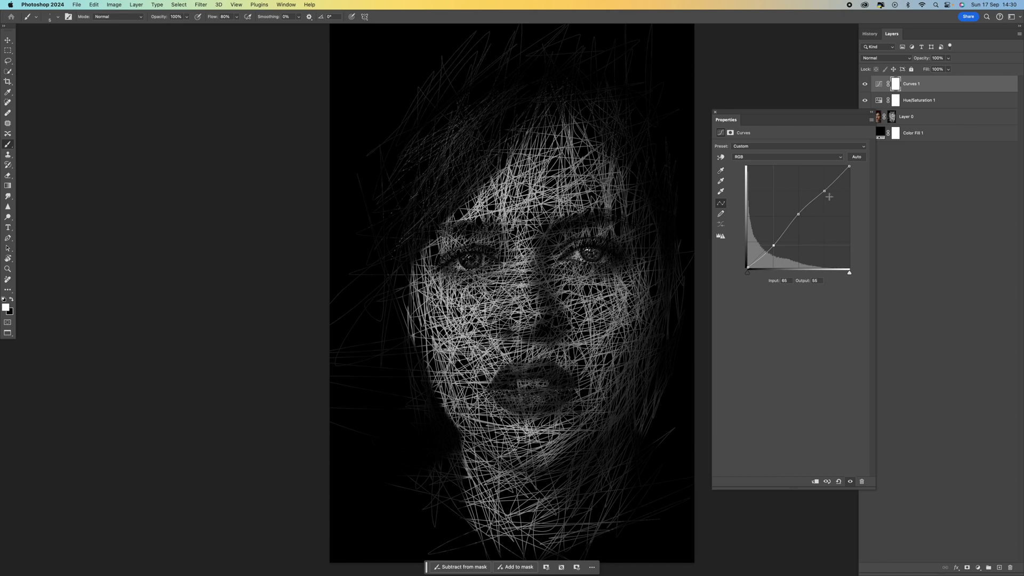
drag(823, 190, 824, 188)
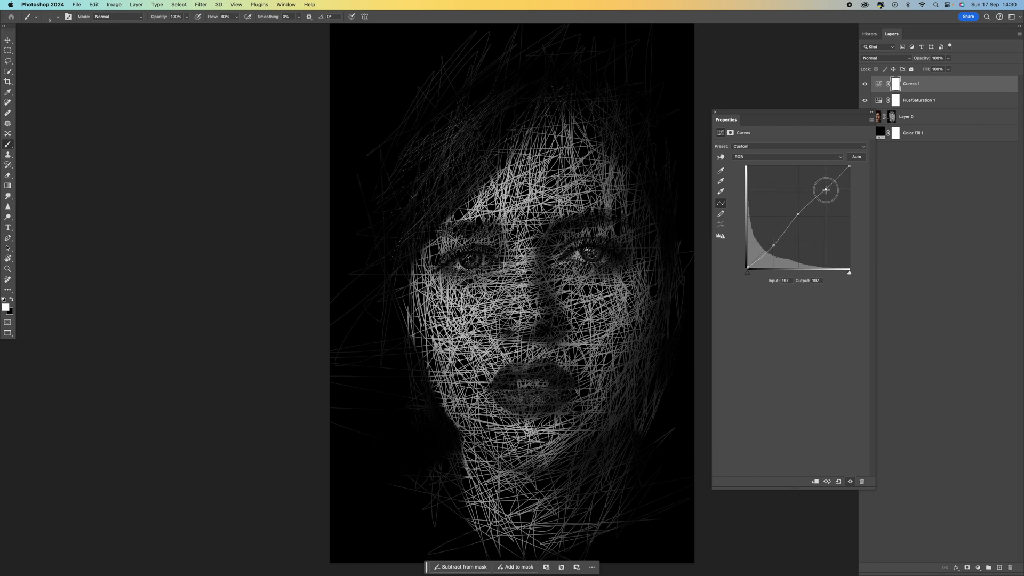
click(797, 213)
drag(825, 187, 821, 184)
drag(772, 246, 774, 249)
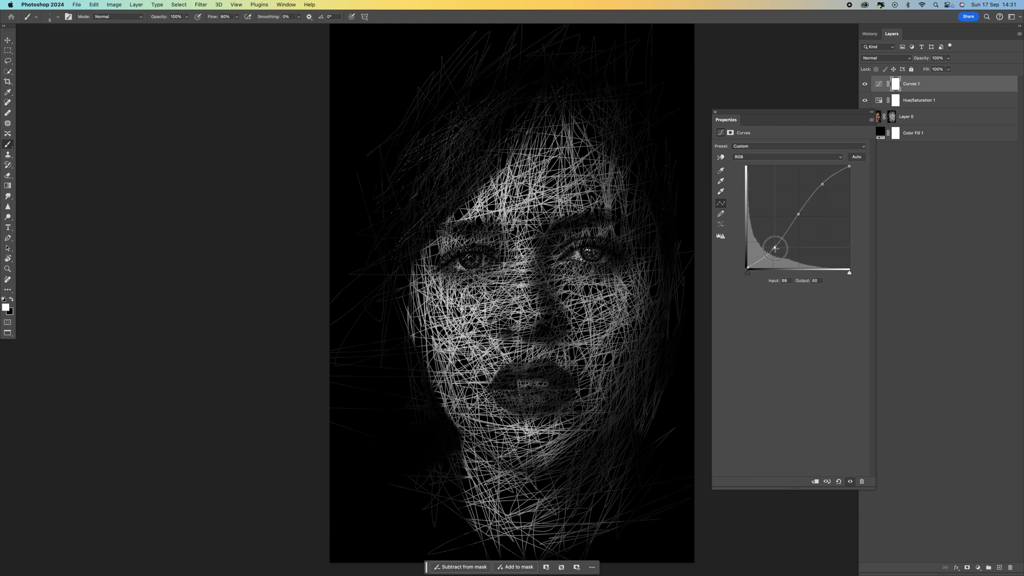
click(798, 214)
mouse_move(798, 214)
mouse_down()
mouse_move(806, 209)
mouse_move(786, 212)
mouse_move(795, 214)
mouse_up()
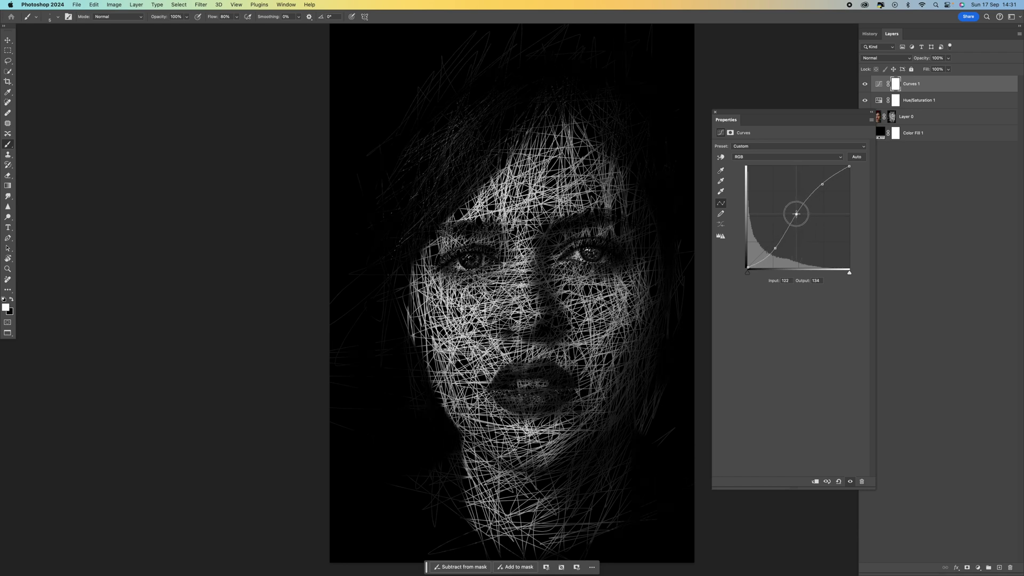
click(715, 113)
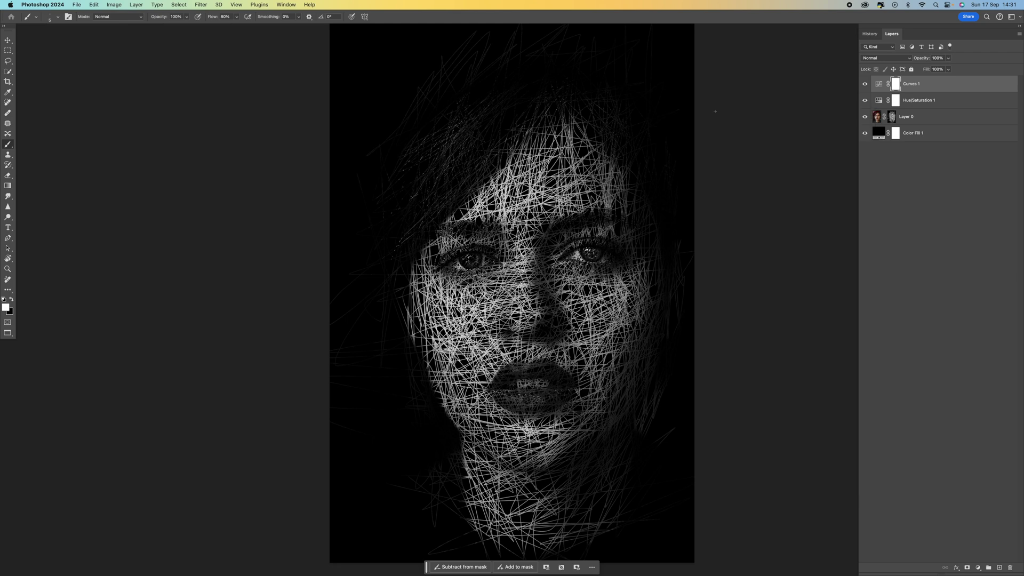
- Add a Brightness/Contrast adjustment layer with contrast set to about 49
click(978, 567)
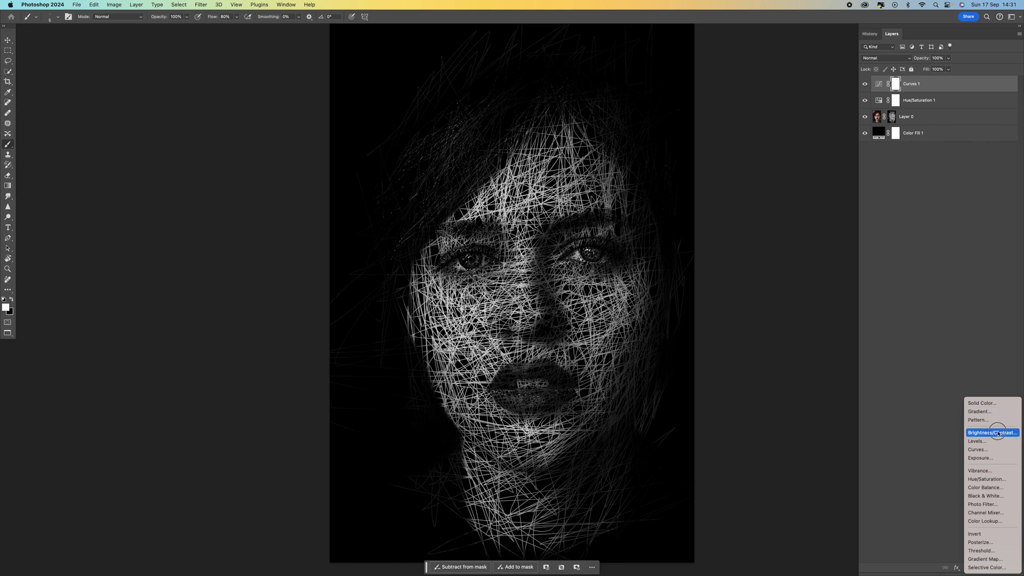
click(862, 158)
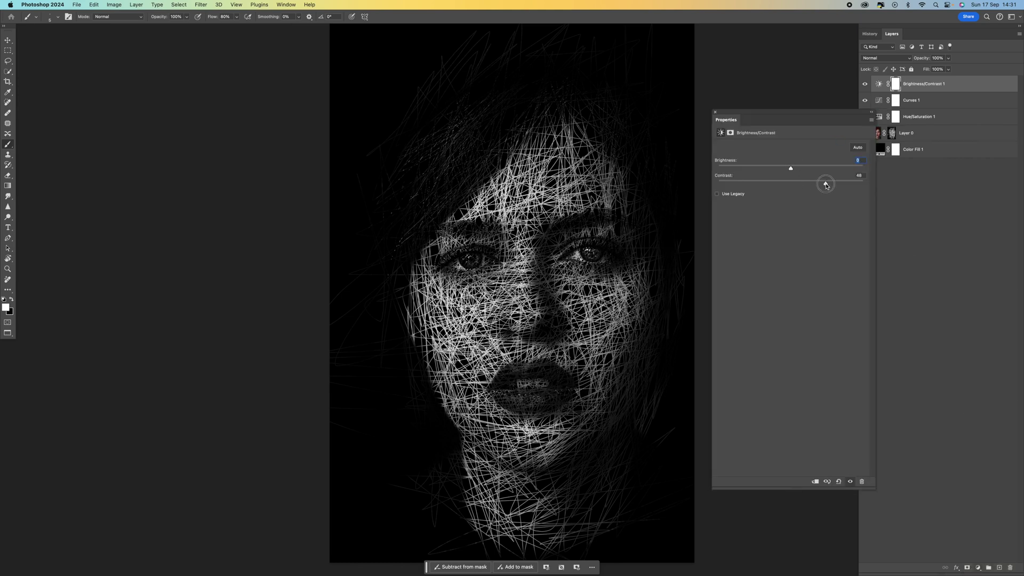
mouse_move(826, 185)
mouse_down()
mouse_move(790, 184)
mouse_move(826, 184)
mouse_up()
click(856, 84)
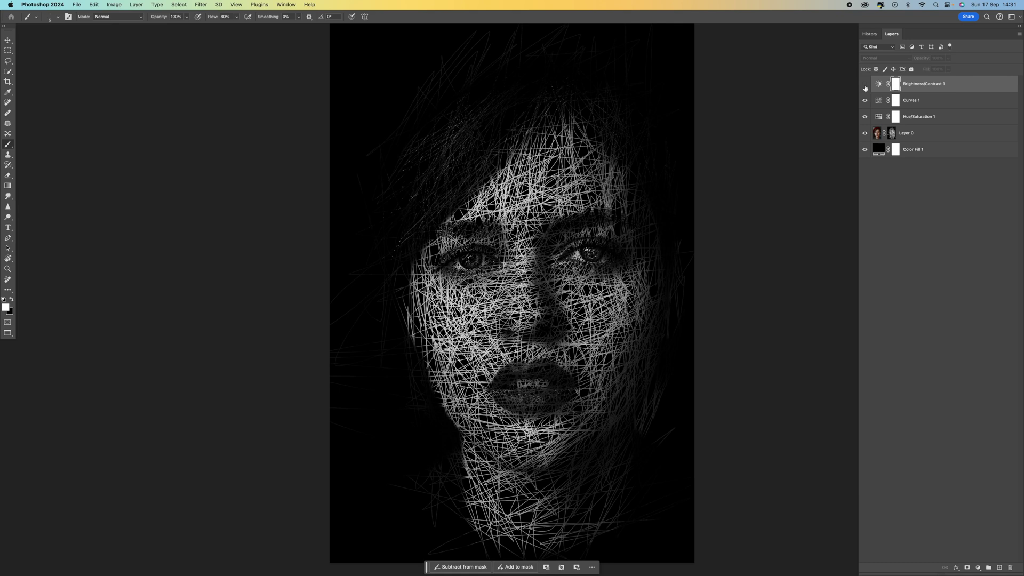
- Hide and reshow the Brightness/Contrast and Curves adjustments to compare, leaving both visible
click(865, 85)
click(866, 101)
click(864, 84)
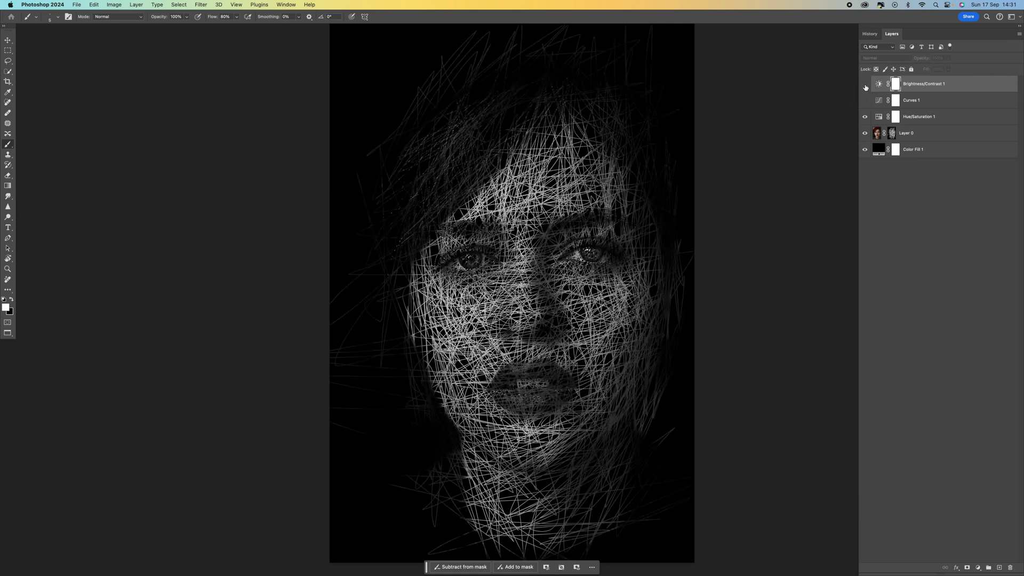
click(865, 85)
click(866, 101)
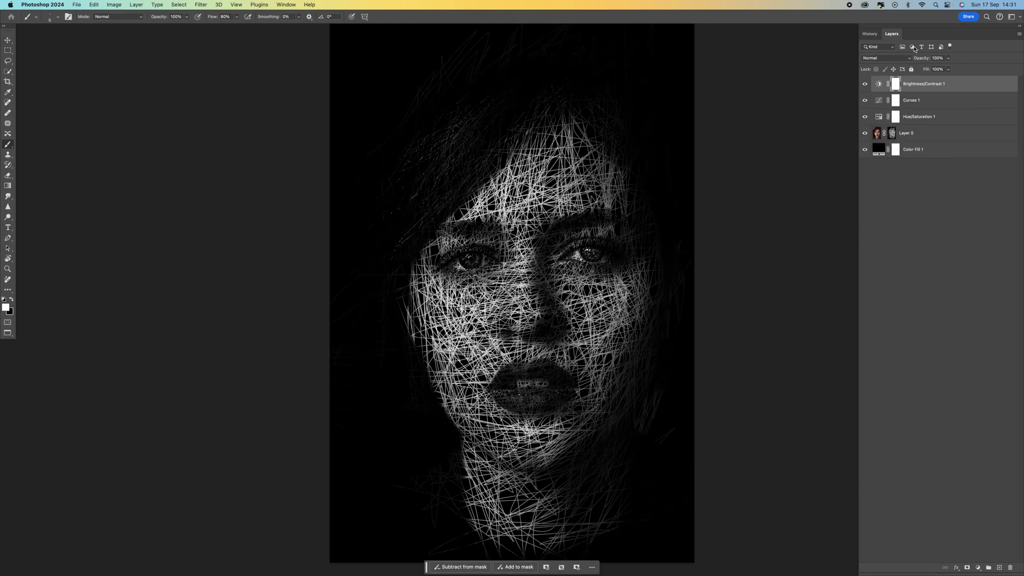
- Create Snapshot 2 in History and compare it with the original colour photo
click(869, 34)
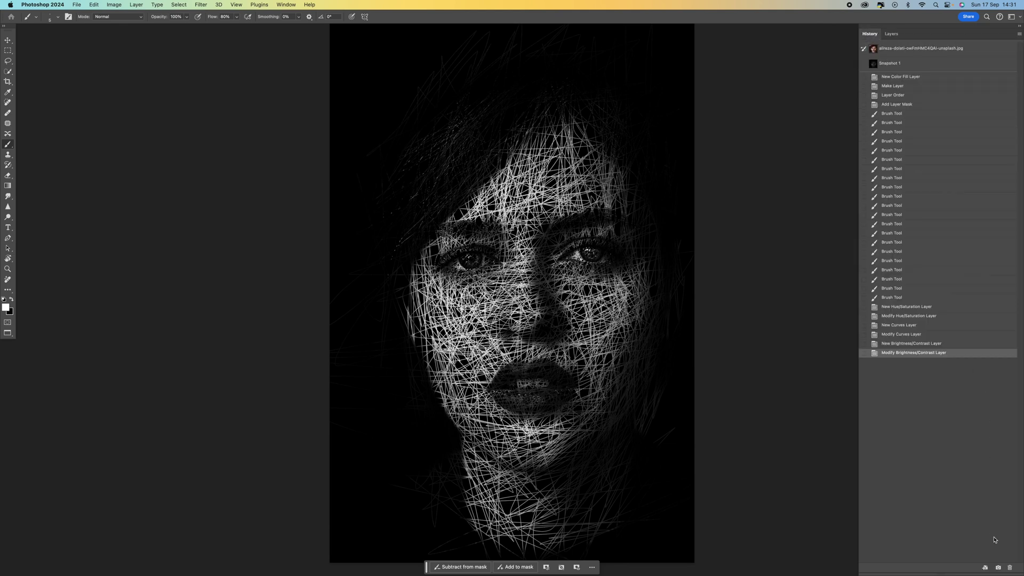
click(998, 567)
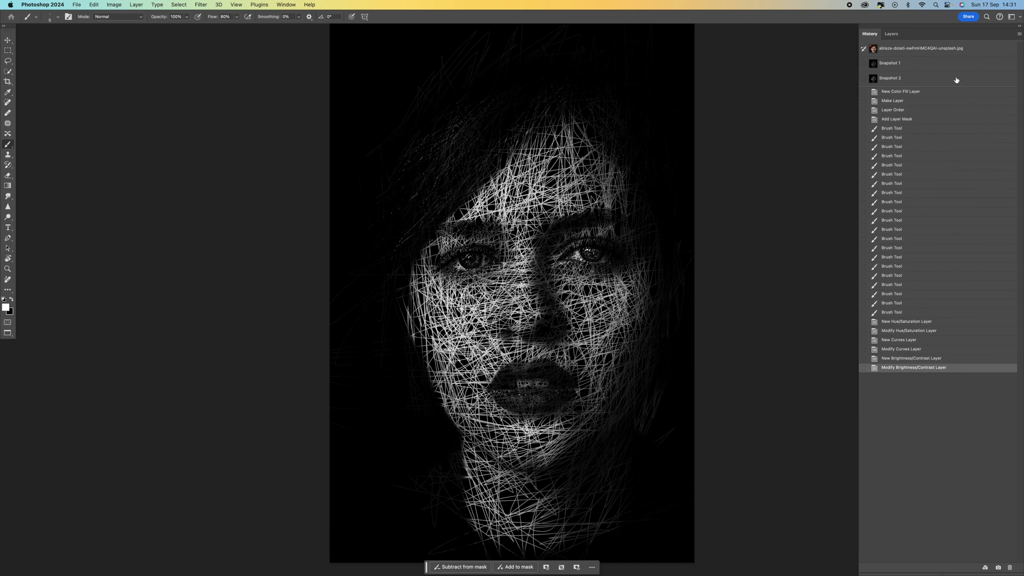
click(939, 55)
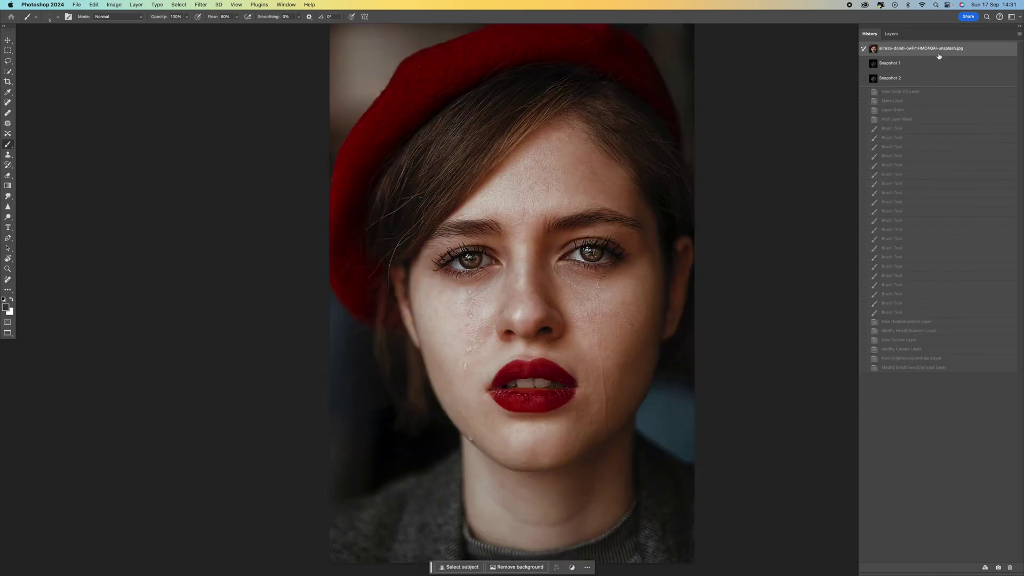
click(911, 82)
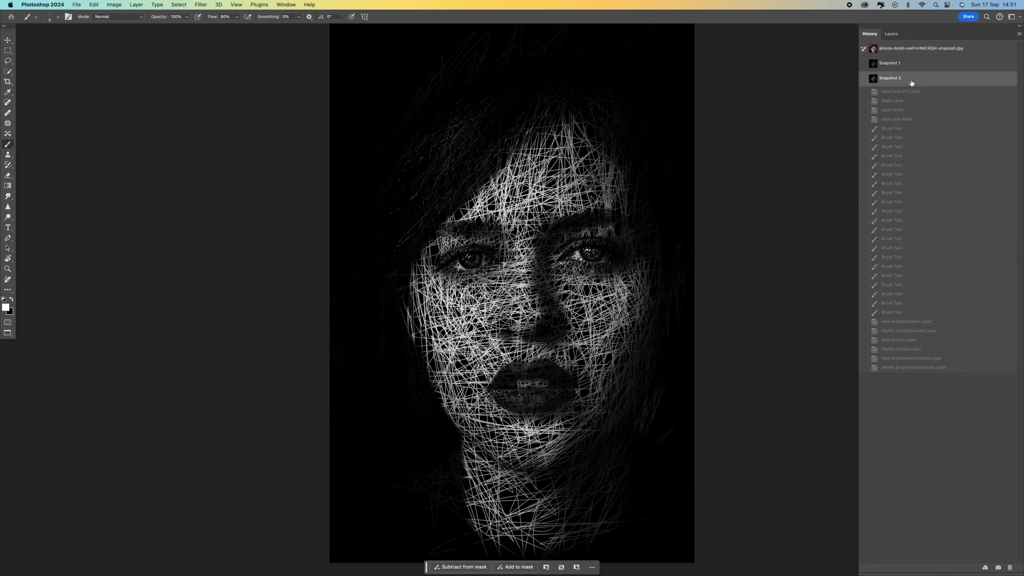
- Compare the fainter Snapshot 1 with Snapshot 2, settling back on Snapshot 2
click(911, 66)
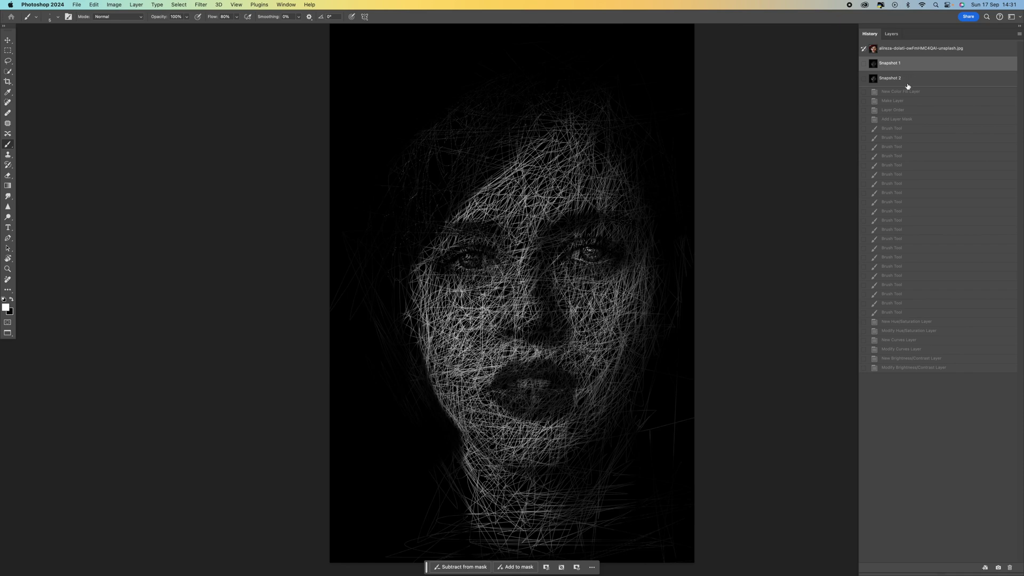
click(908, 85)
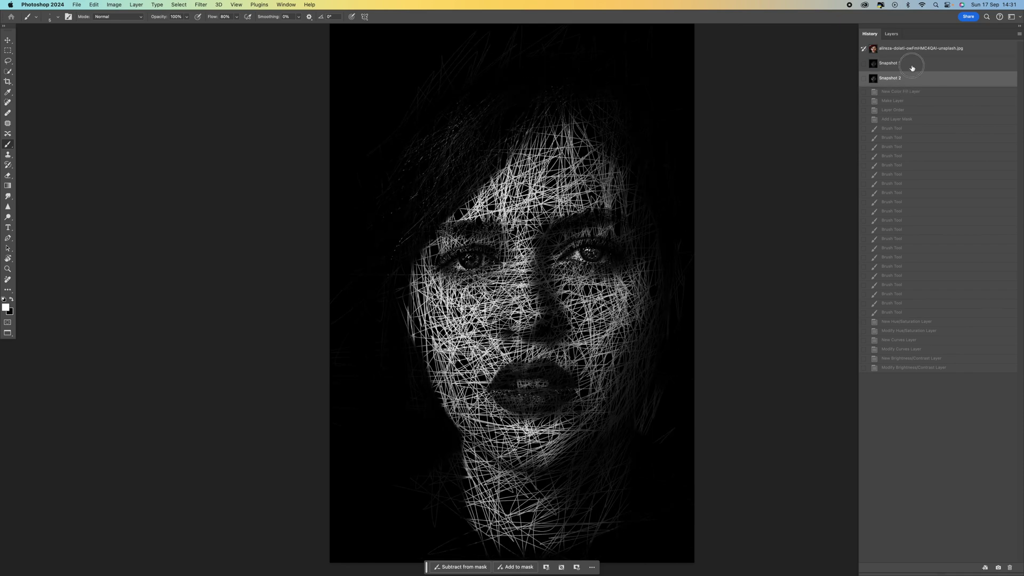
click(912, 65)
click(911, 80)
click(136, 5)
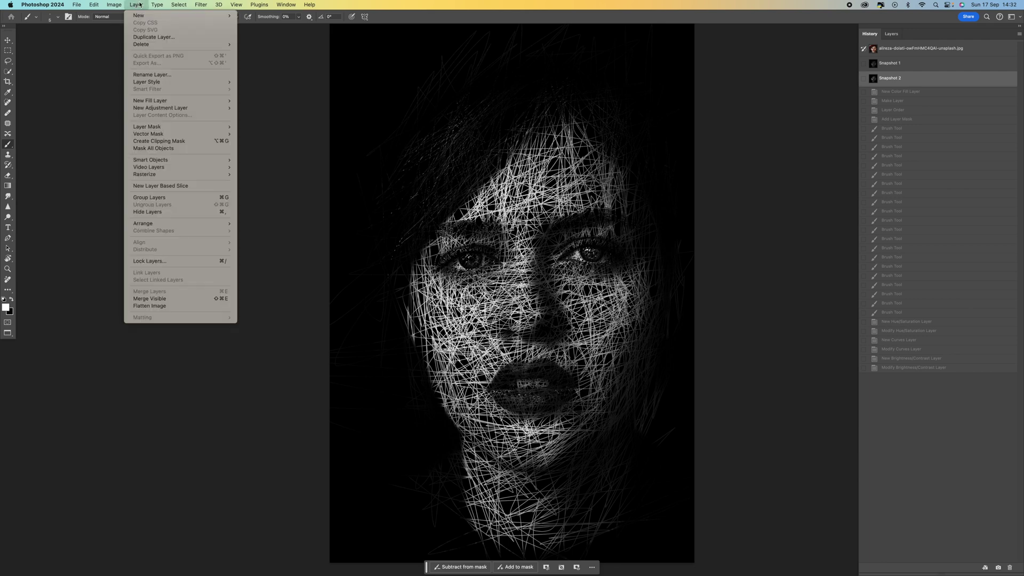
- Flatten the image and save a TIFF copy named 1.tif to the Desktop
click(149, 306)
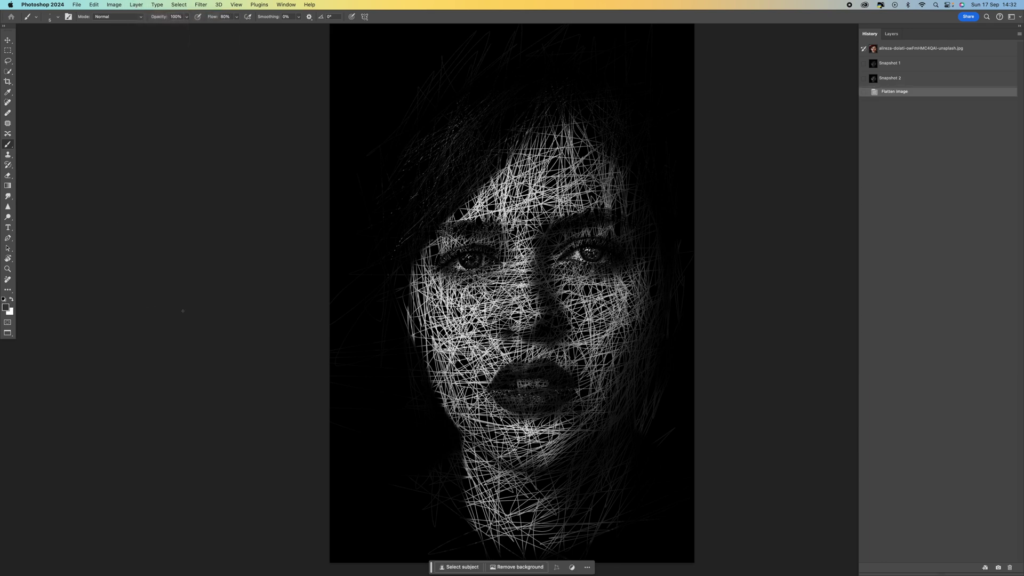
click(76, 5)
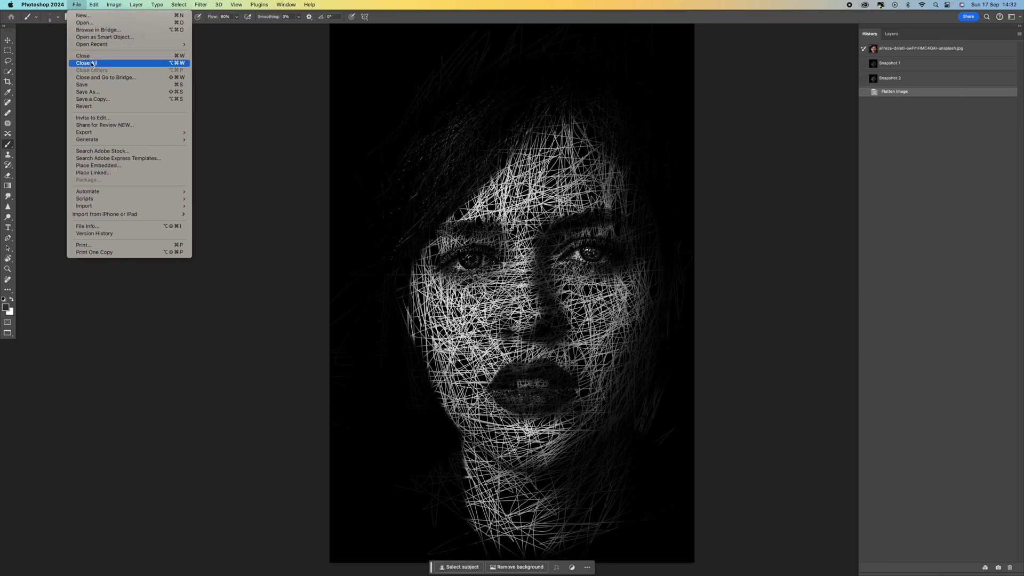
click(96, 88)
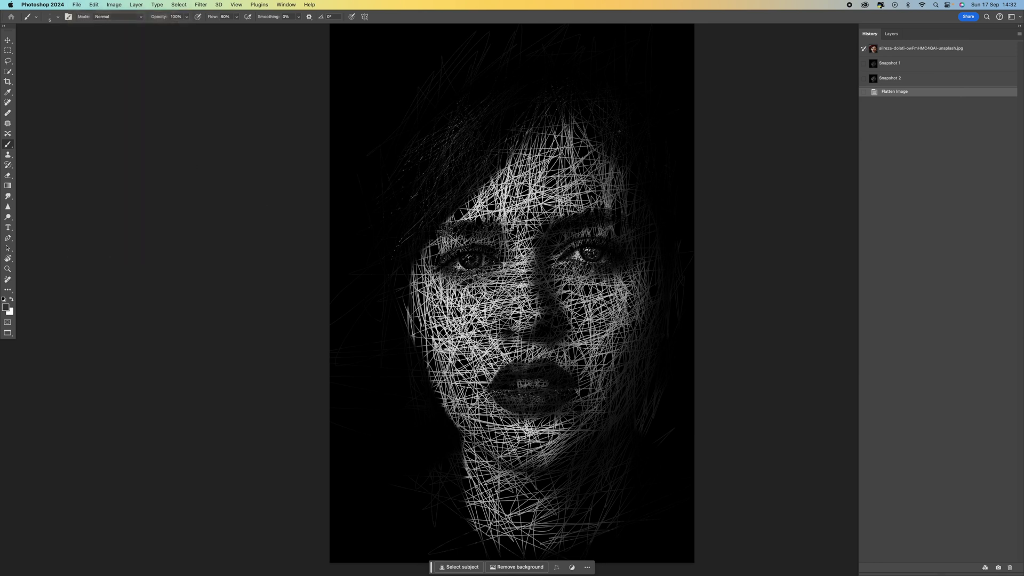
click(594, 300)
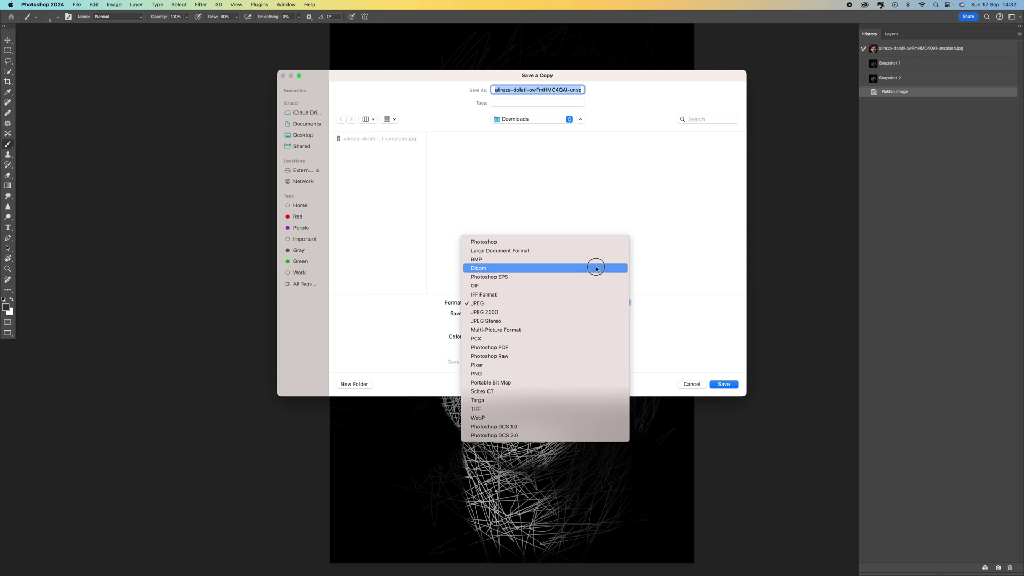
click(584, 408)
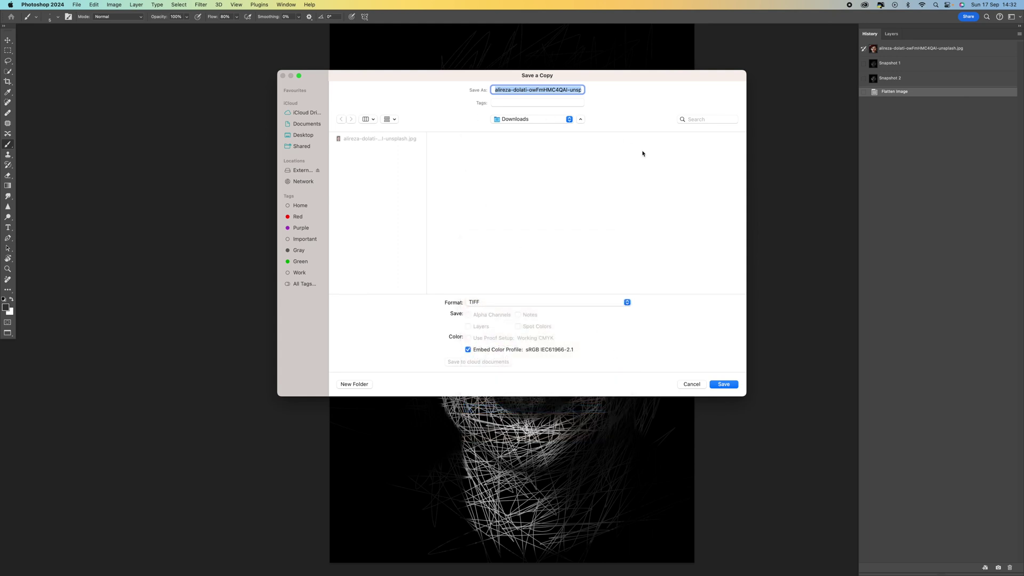
text(1.tif)
click(302, 137)
key(Return)
key(Return)
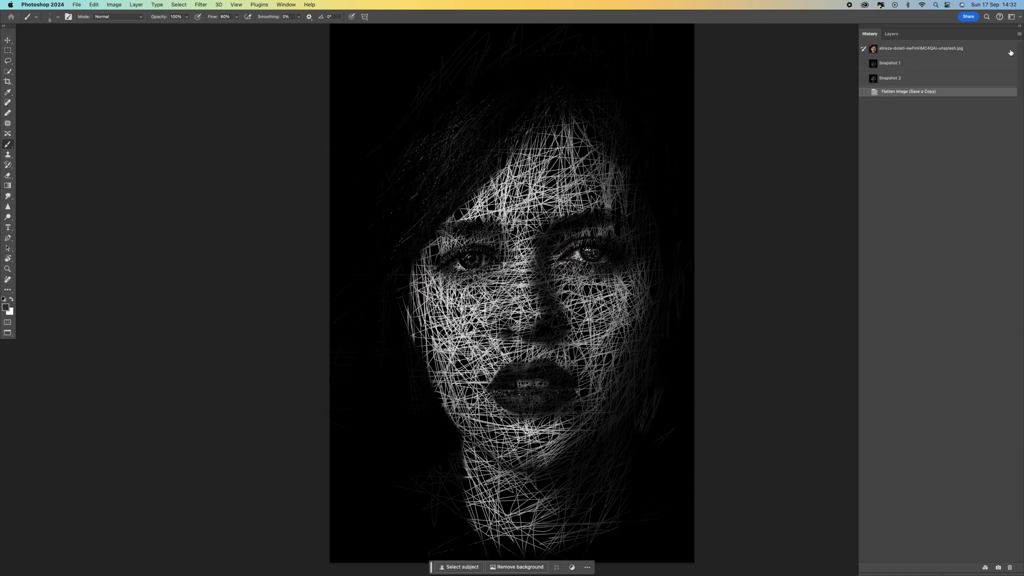
- Compare against Snapshot 1, then restore the layered Snapshot 2 from History
click(955, 53)
click(939, 65)
click(936, 80)
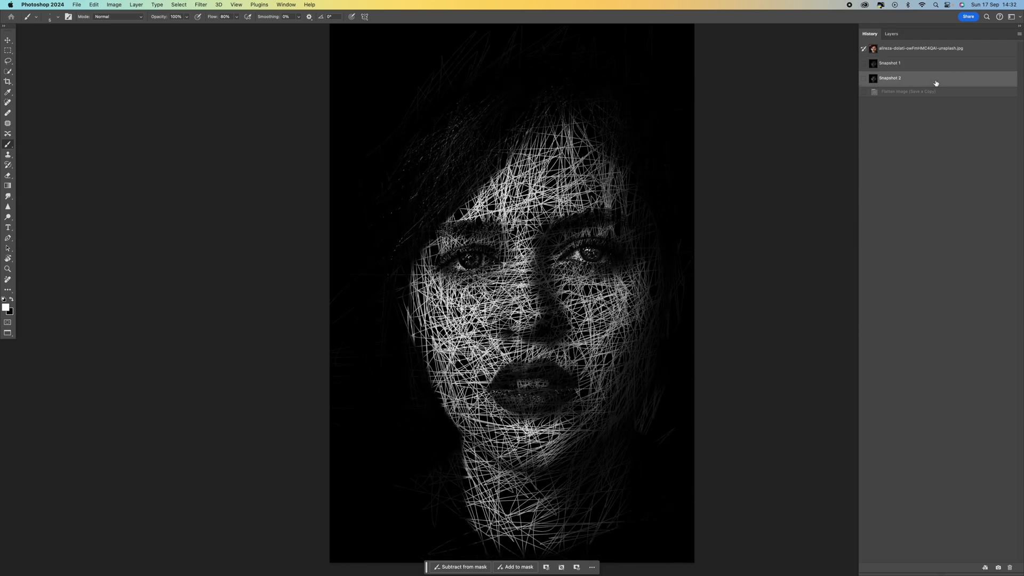